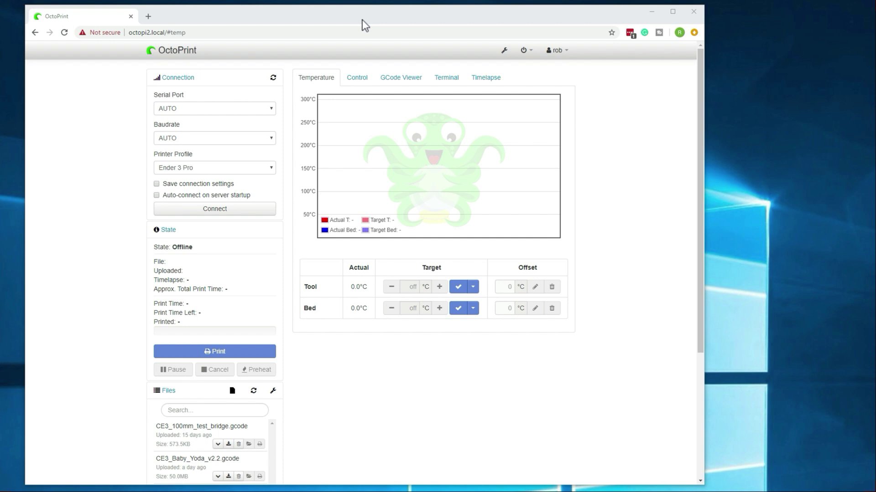
Keep the Ender 3 Pro profile and list the serial ports: AUTO, /dev/ttyACM0 and /dev/ttyUSB0
click(267, 172)
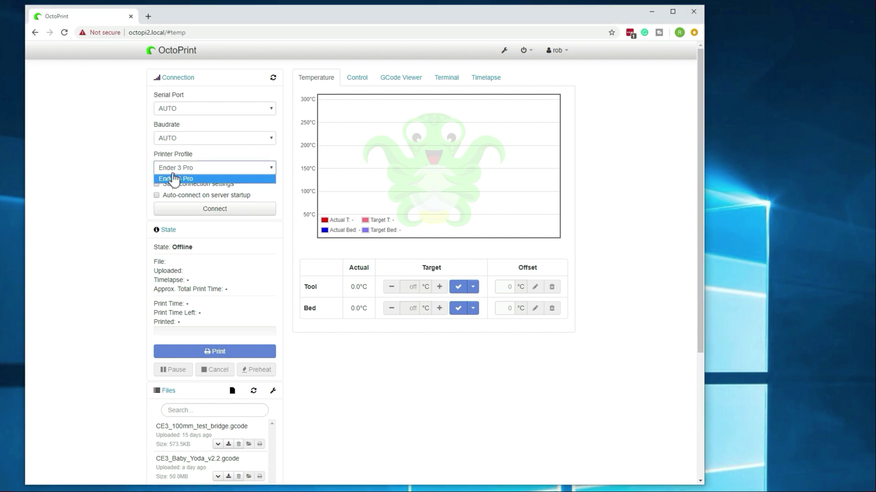
click(116, 176)
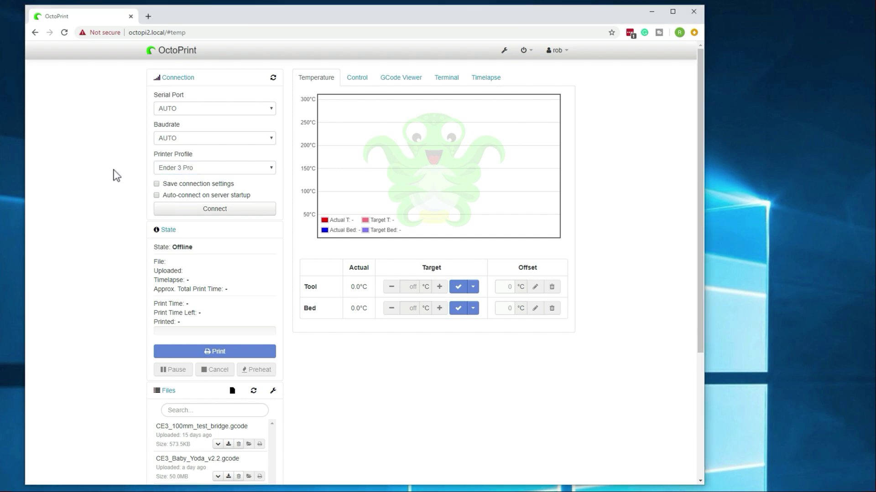
click(273, 110)
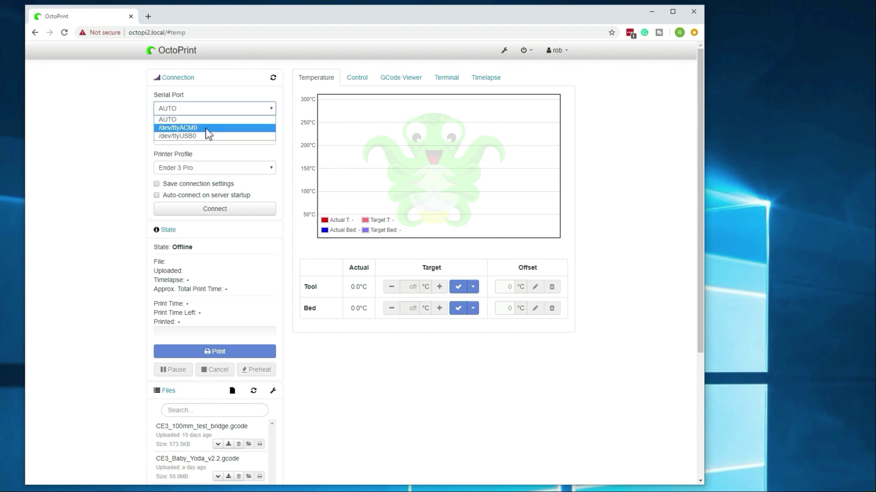
Connect to the printer on /dev/ttyACM0 and bring up its terminal log
click(192, 129)
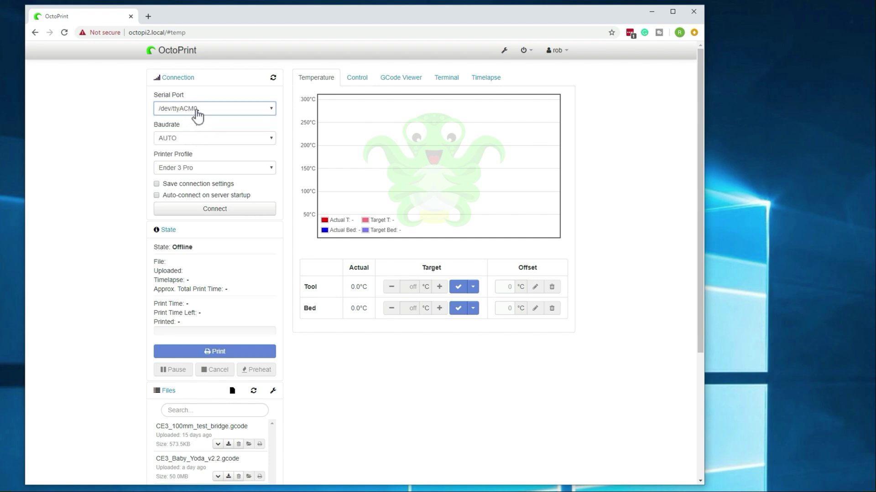
click(215, 214)
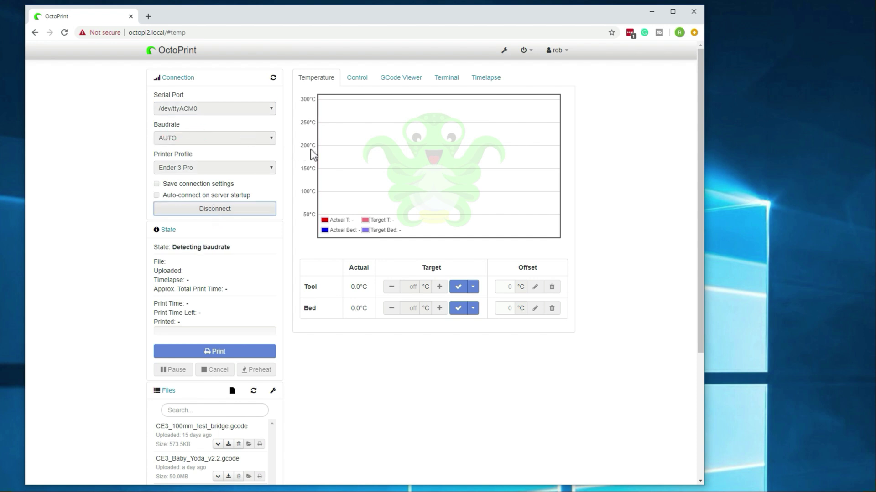
click(444, 78)
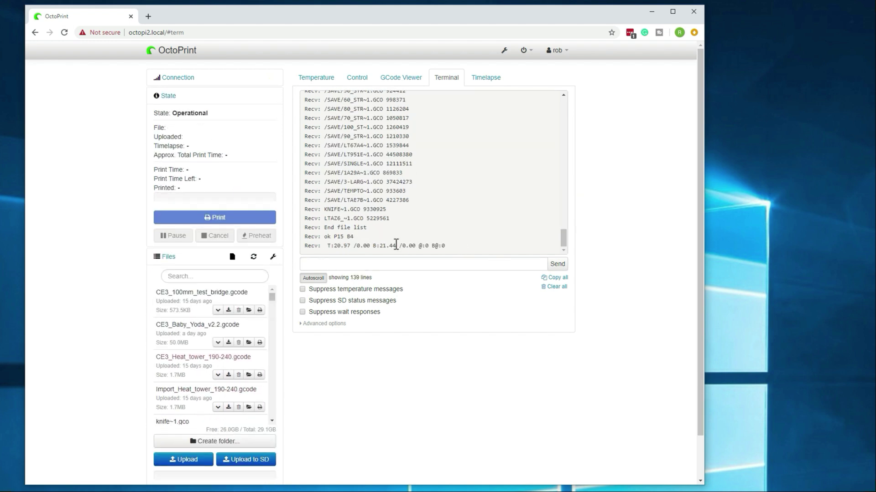
Highlight the Marlin firmware name and LulzBot TAZ 6 machine type in the log, then re-expand Connection
scroll(434, 245, up, 1)
scroll(436, 242, up, 5)
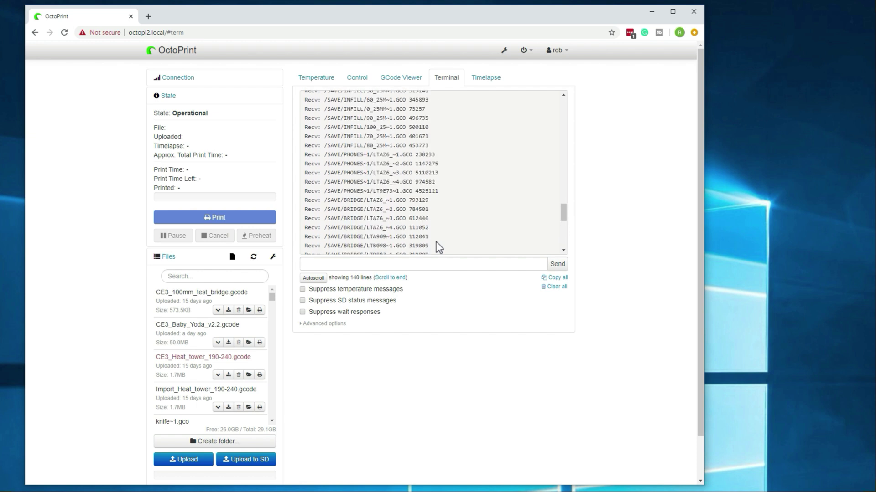
scroll(436, 242, up, 10)
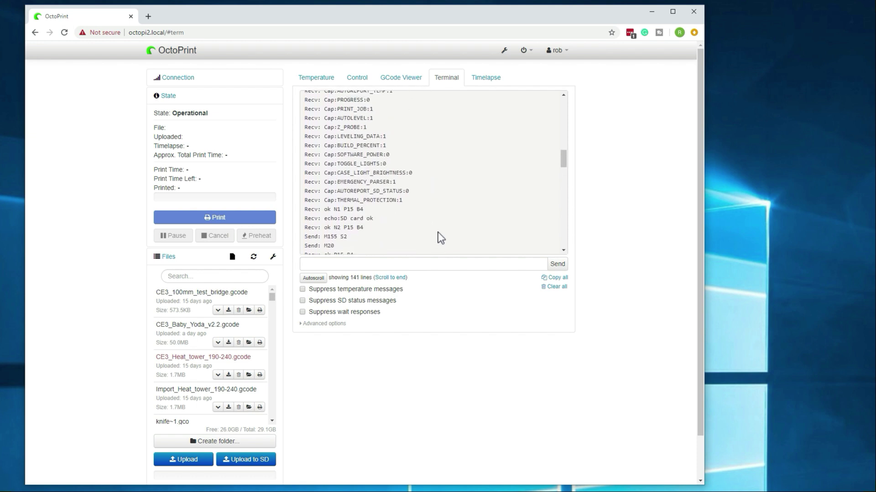
scroll(439, 229, up, 3)
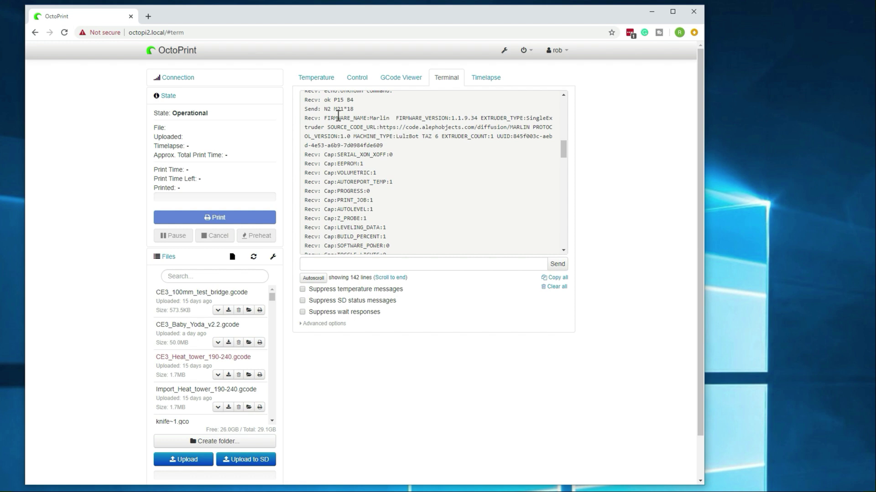
drag(333, 118, 344, 119)
click(334, 118)
drag(305, 118, 466, 119)
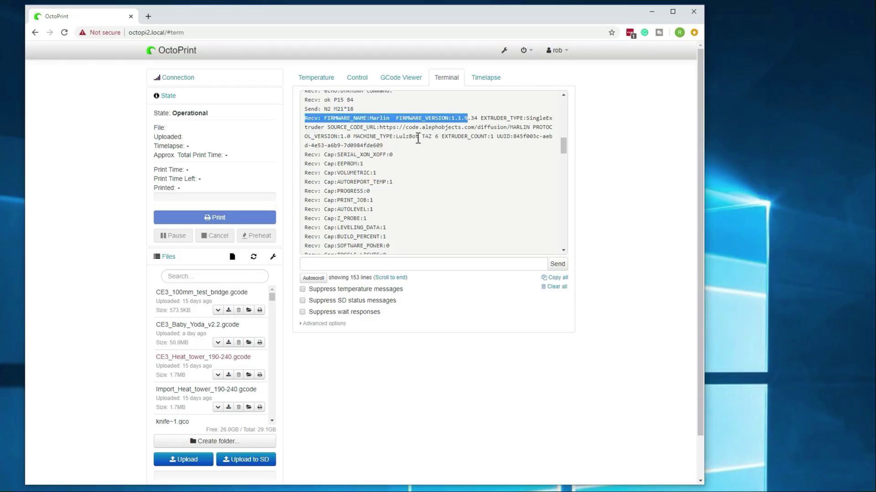
drag(399, 136, 438, 137)
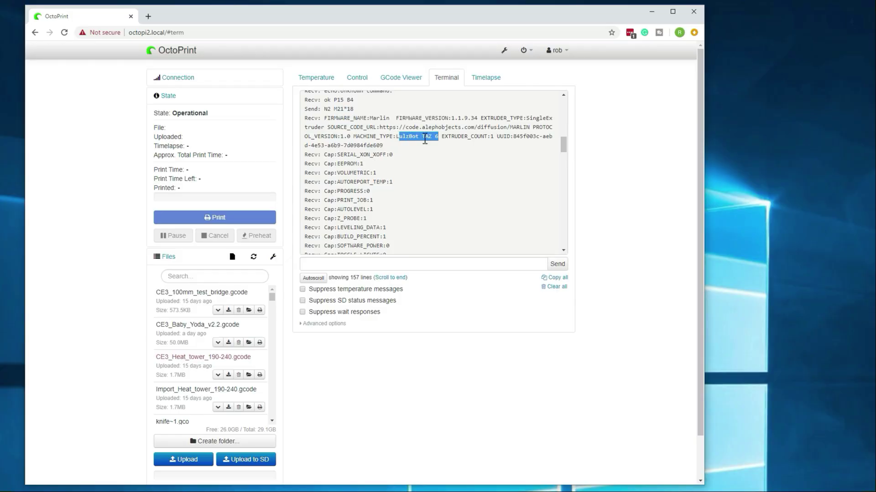
click(193, 81)
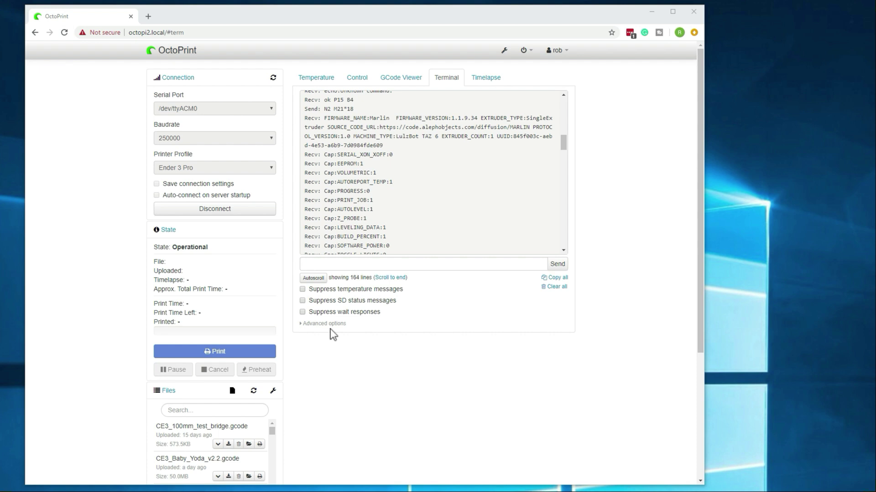
Disconnect, set baud rate to AUTO, and reconnect on /dev/ttyUSB0
click(234, 218)
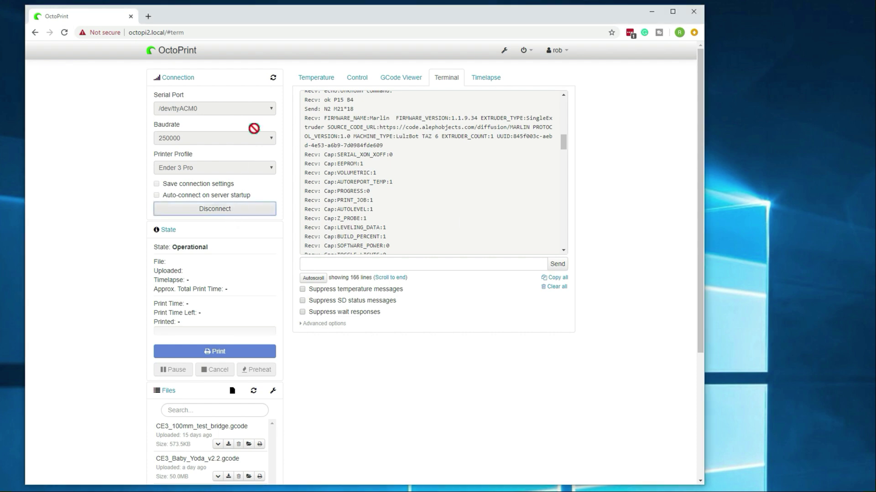
click(242, 137)
click(207, 150)
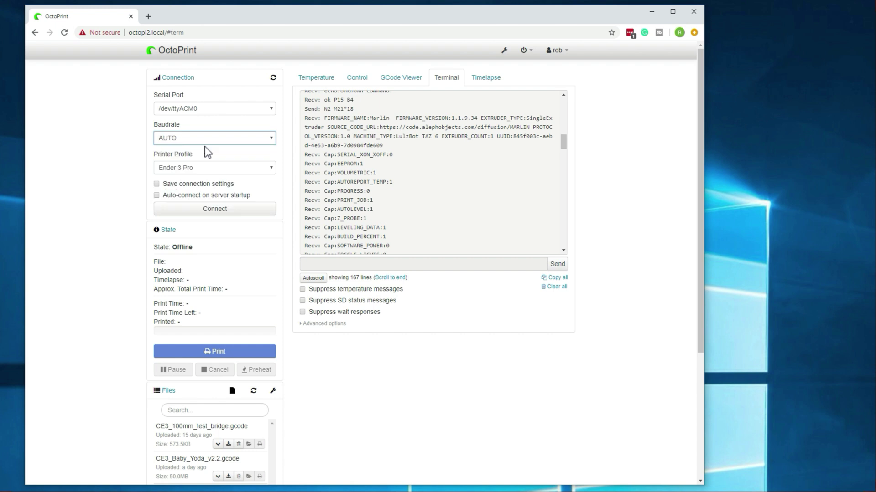
click(235, 111)
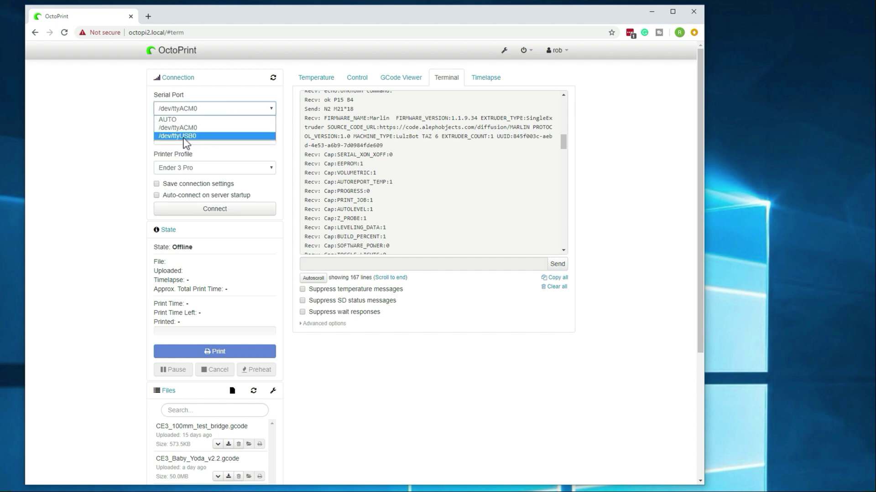
click(213, 137)
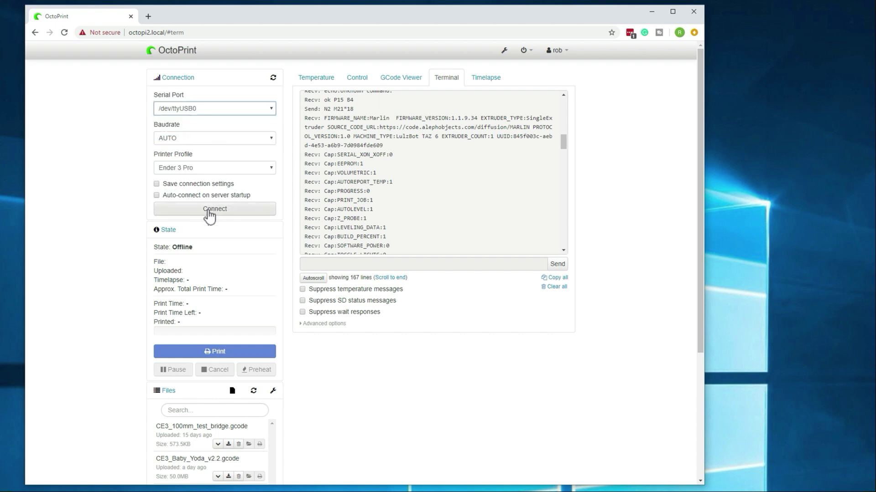
click(234, 210)
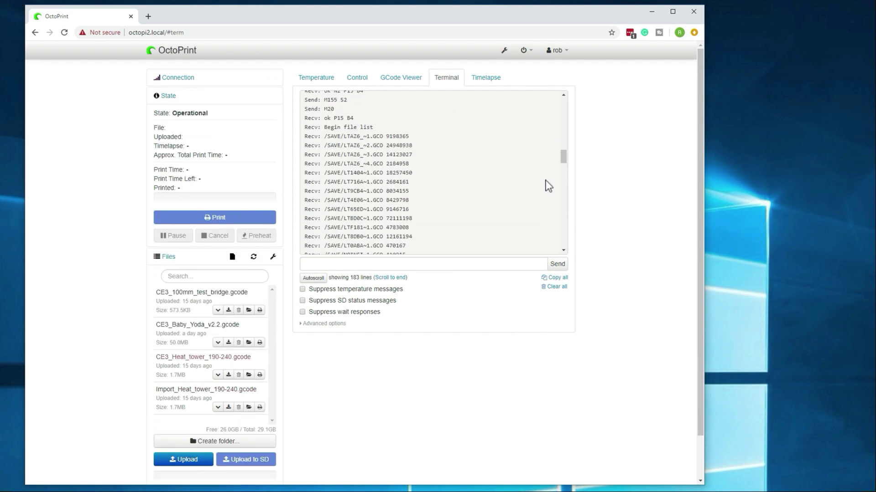
Highlight the log lines showing Creality firmware and MACHINE_TYPE Ender-3 Pro, then re-expand Connection
drag(565, 163, 550, 232)
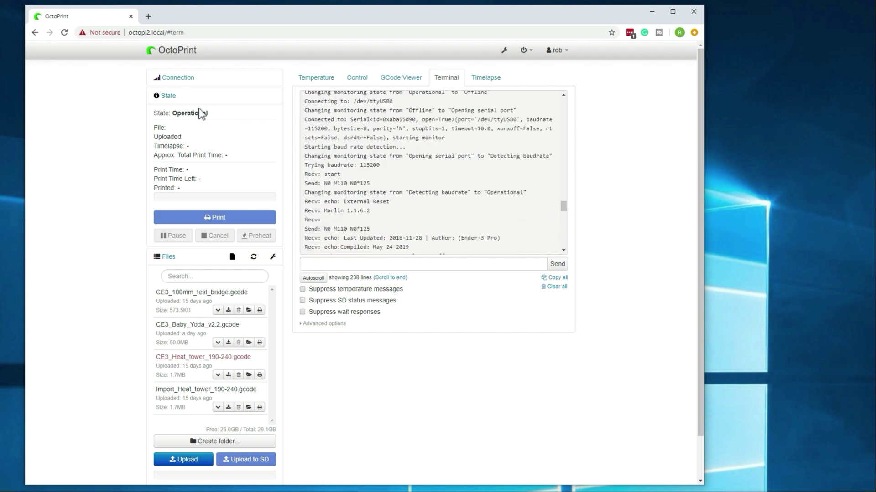
scroll(342, 137, up, 2)
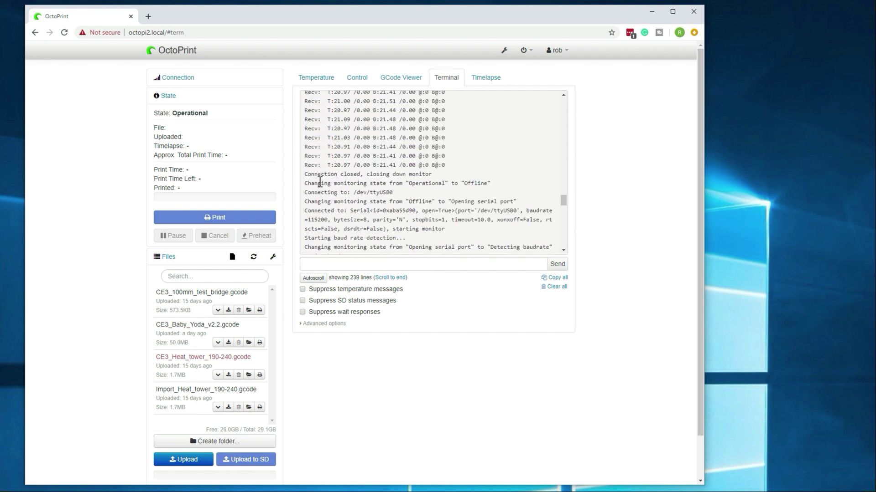
drag(360, 202, 481, 221)
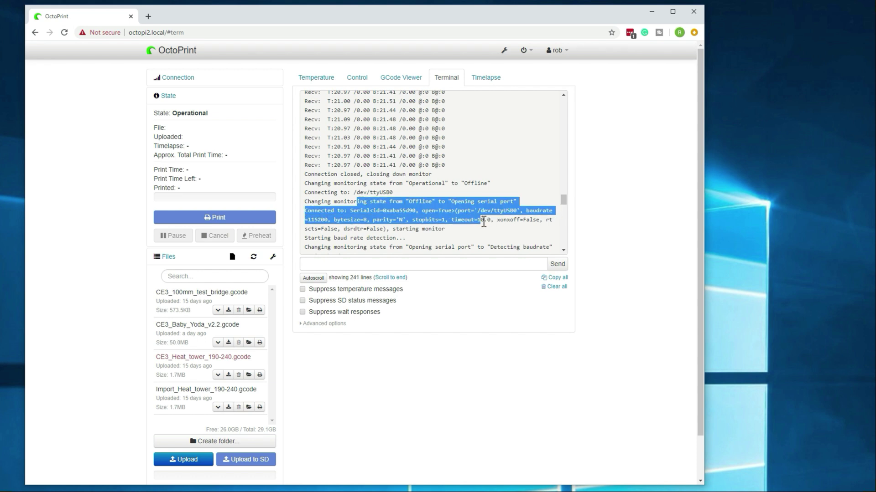
scroll(451, 154, down, 2)
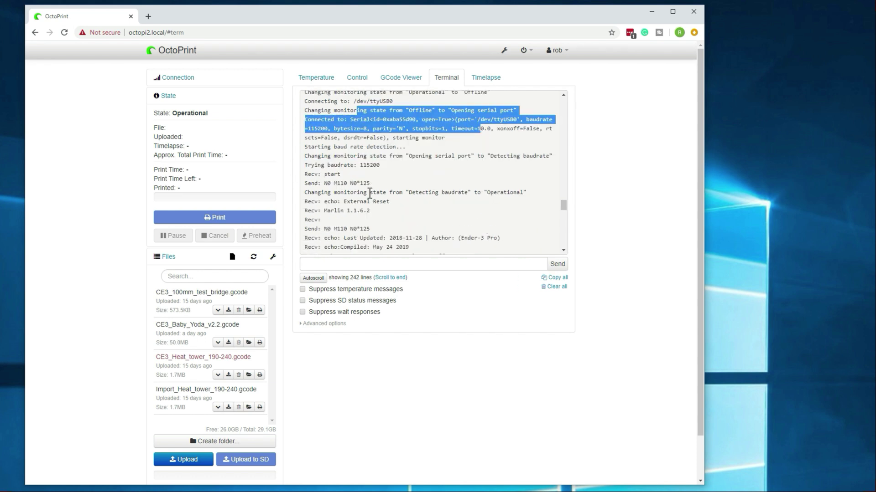
scroll(381, 192, down, 4)
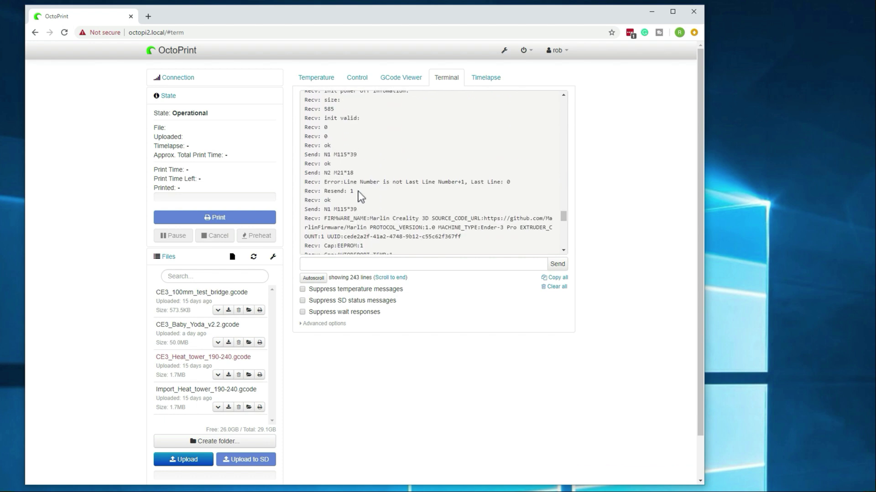
drag(307, 221, 501, 223)
drag(439, 230, 514, 230)
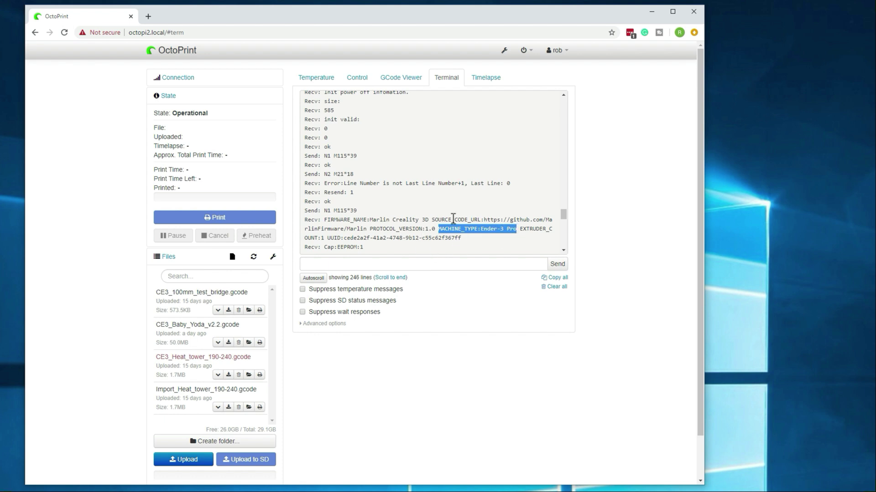
click(178, 78)
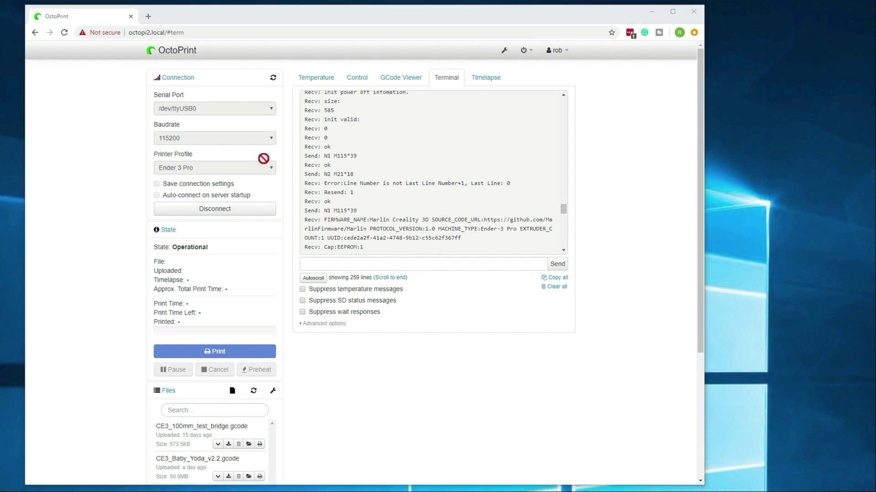
Add a new printer profile named 'Taz 6' and show its print bed and build volume settings
click(504, 51)
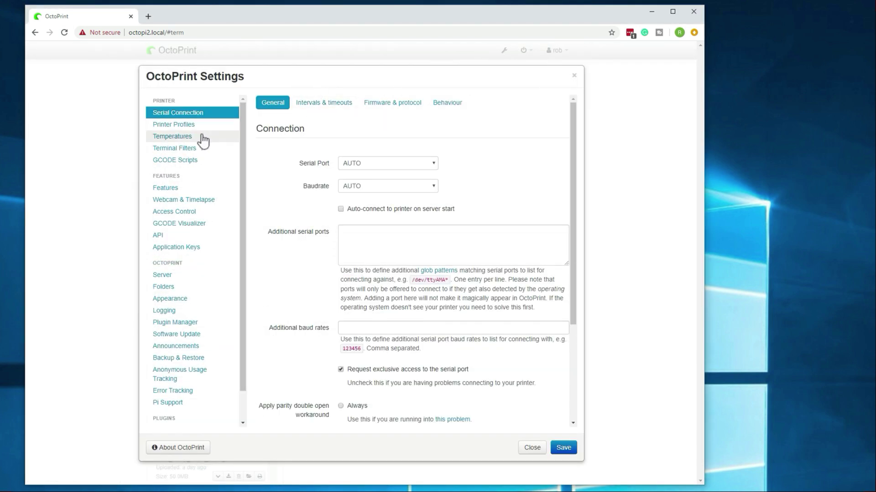
click(182, 125)
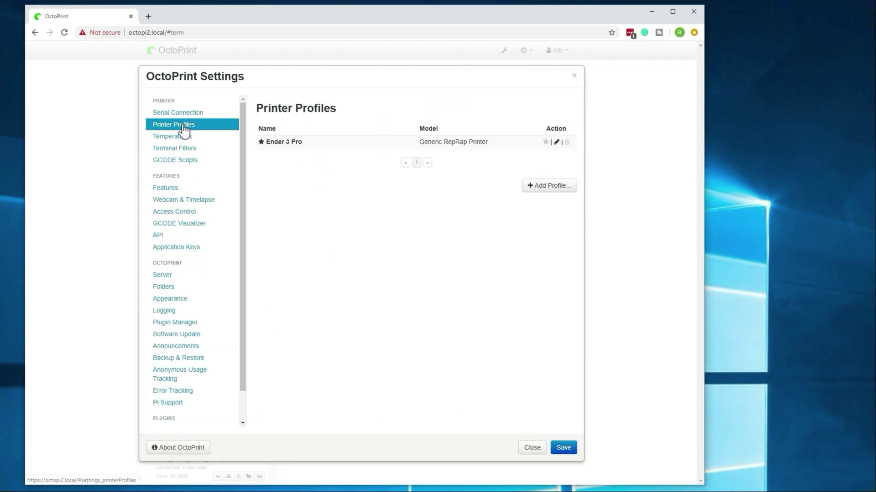
click(552, 189)
click(352, 126)
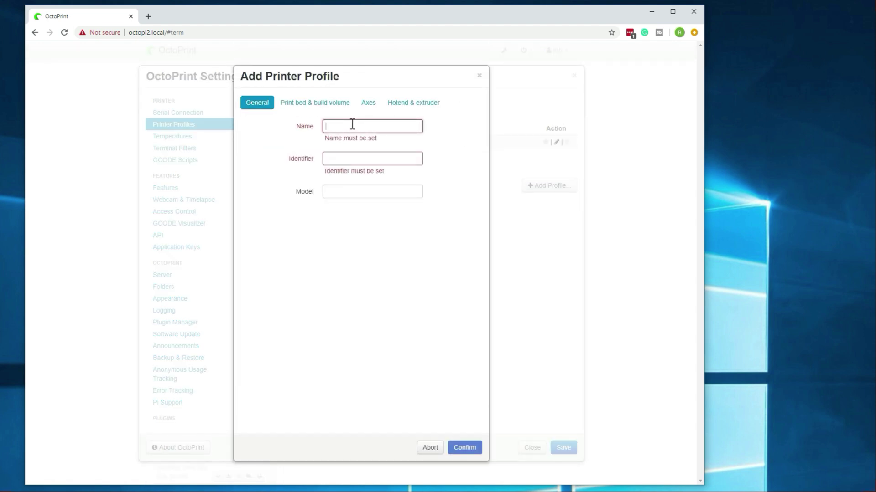
text(Taz 6)
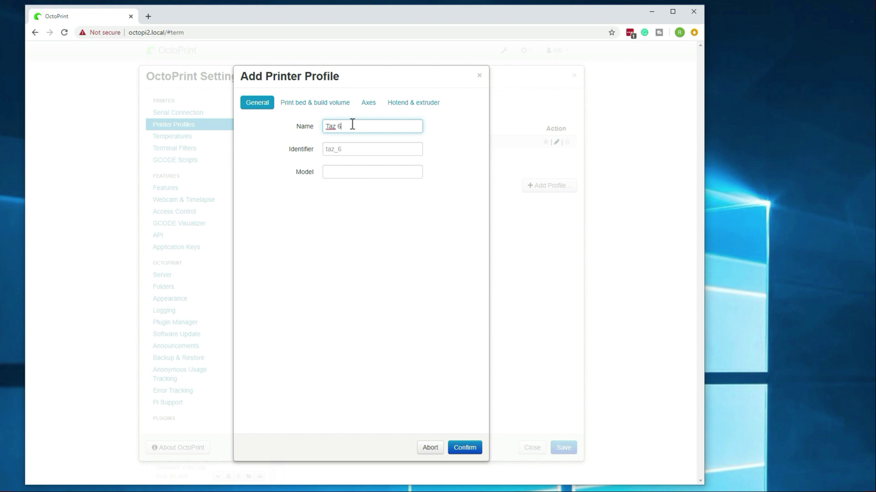
click(343, 106)
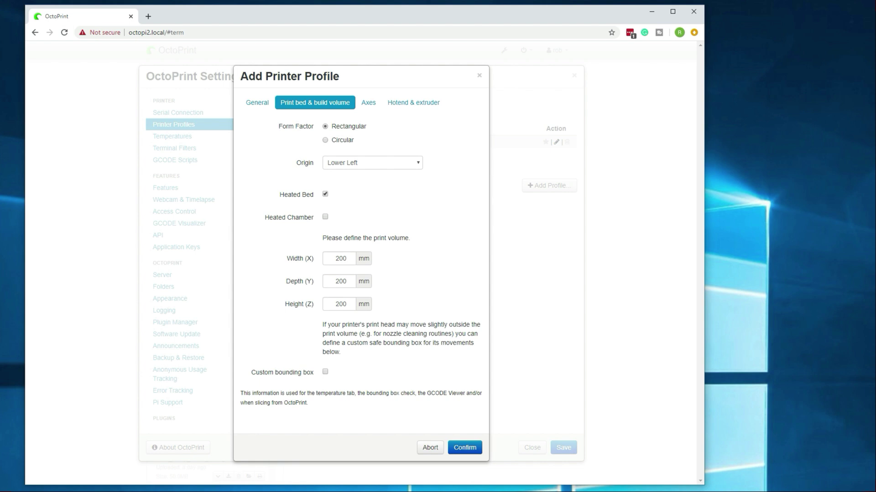
Look up the TAZ 6 dimensions in Cura's Machine Settings and enter width 280 mm in OctoPrint
key(alt+Tab)
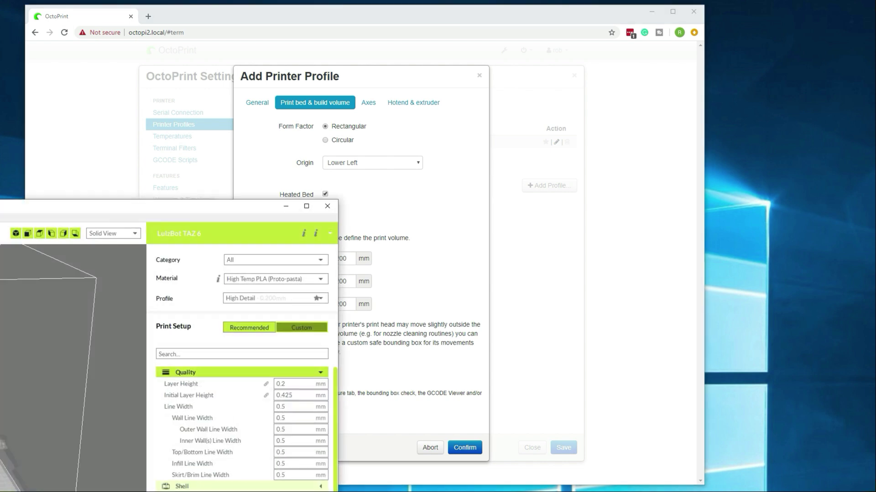
drag(3, 210, 405, 90)
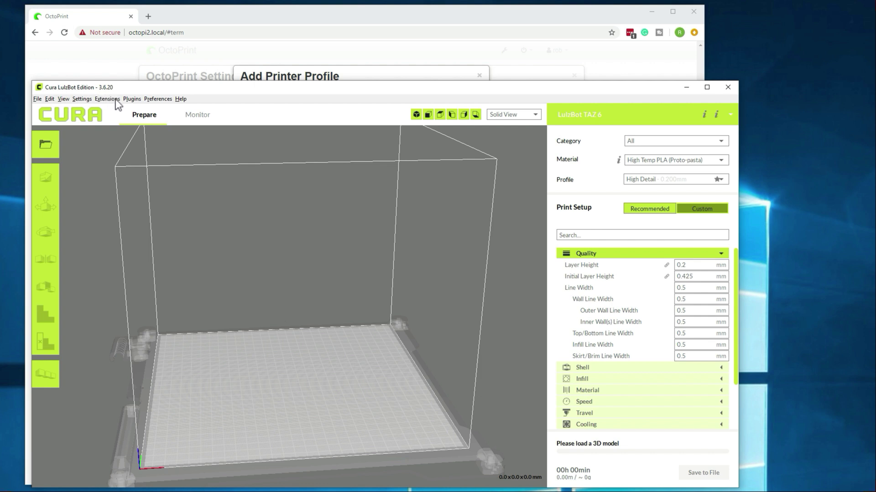
click(82, 100)
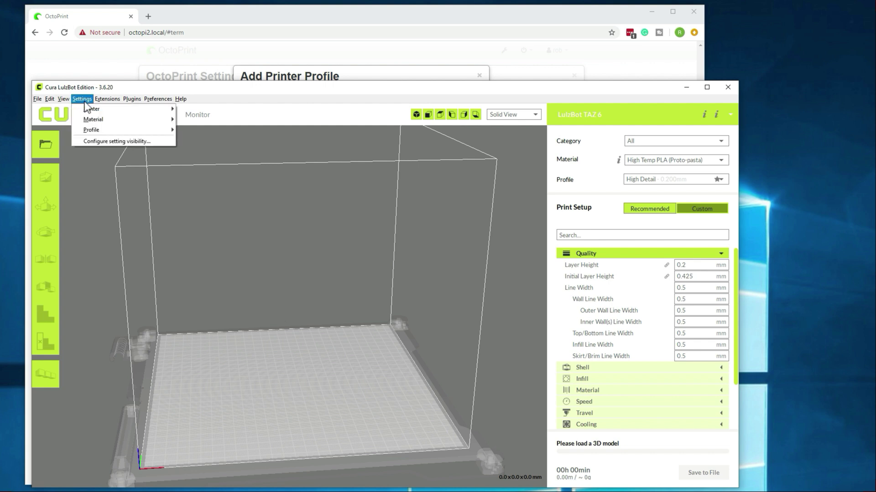
mouse_move(101, 109)
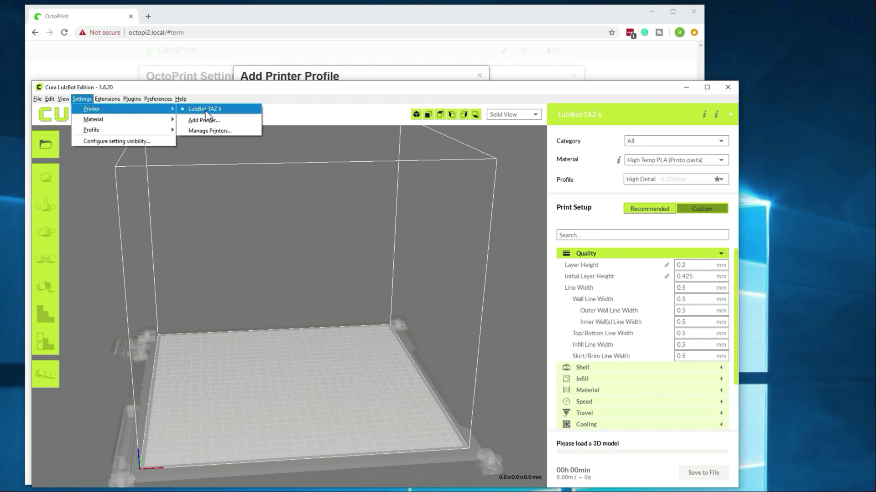
click(207, 129)
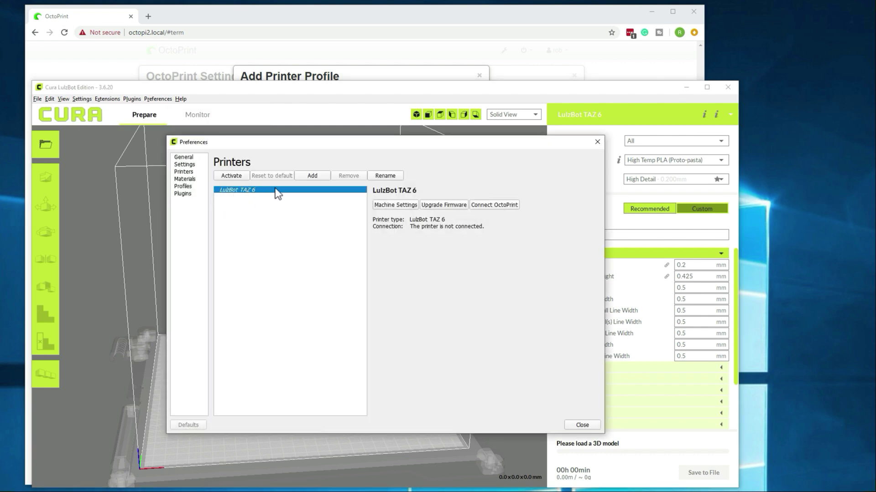
click(391, 206)
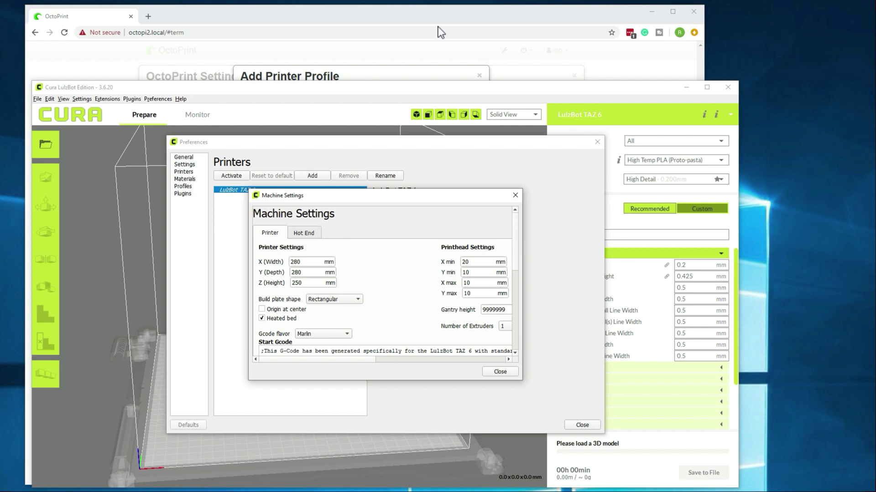
click(358, 79)
double_click(337, 259)
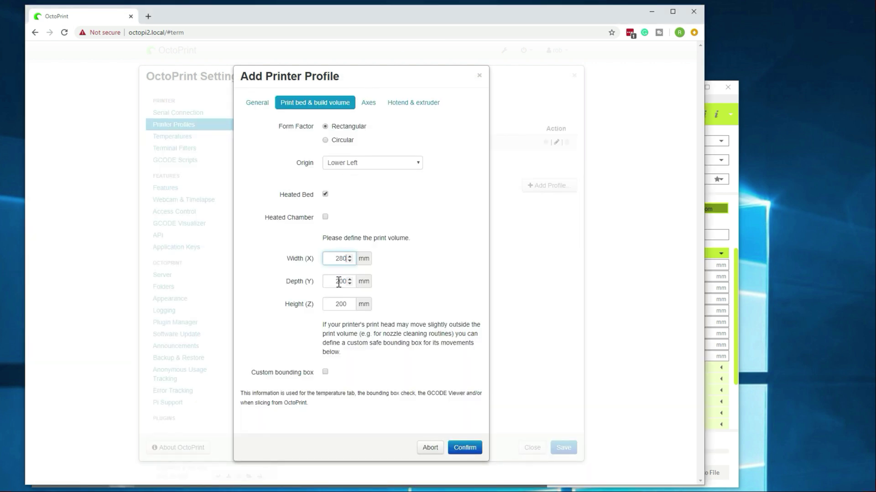
Enter depth 280 mm and height 250 mm, verified against Cura, keeping the Lower Left origin
double_click(338, 281)
double_click(338, 304)
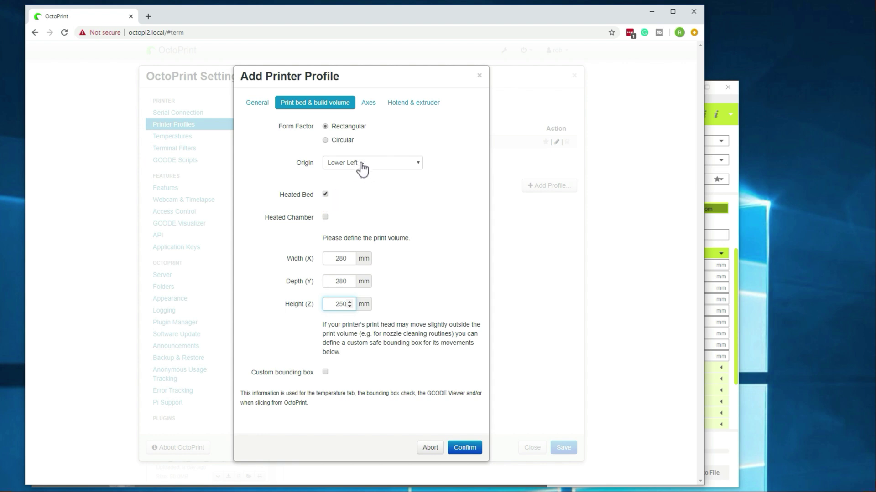
click(734, 188)
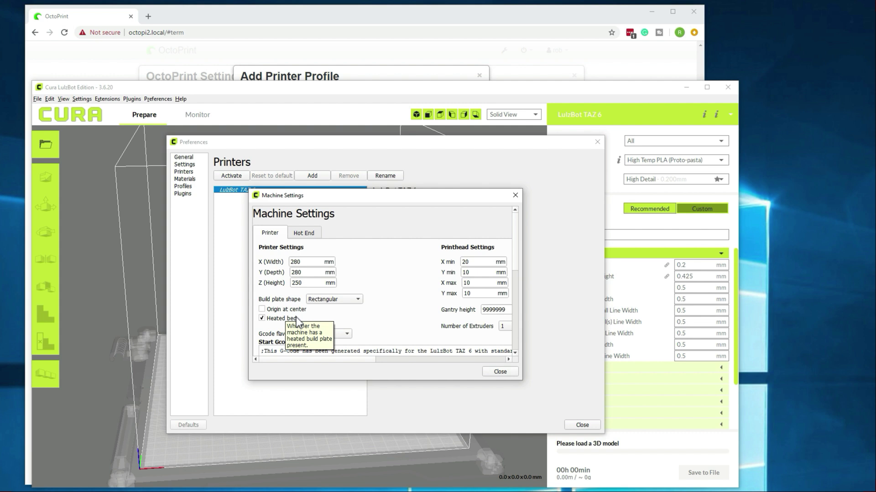
scroll(301, 322, down, 2)
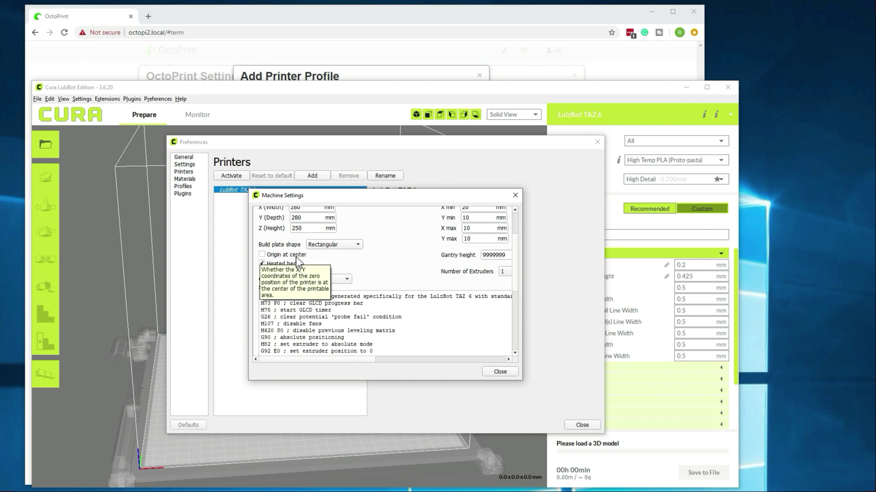
click(563, 10)
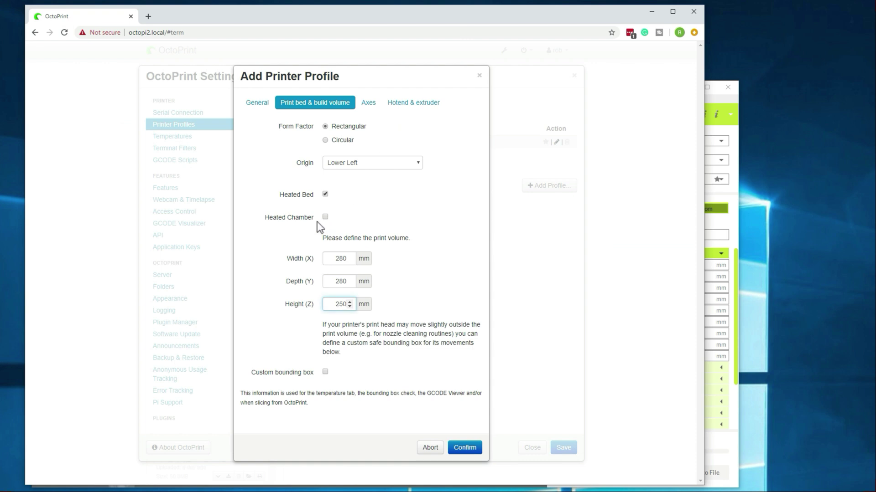
click(363, 163)
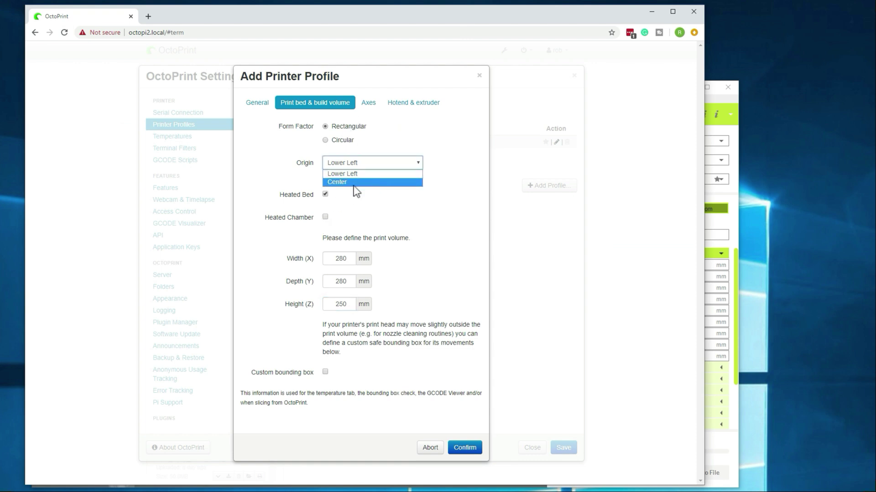
click(477, 182)
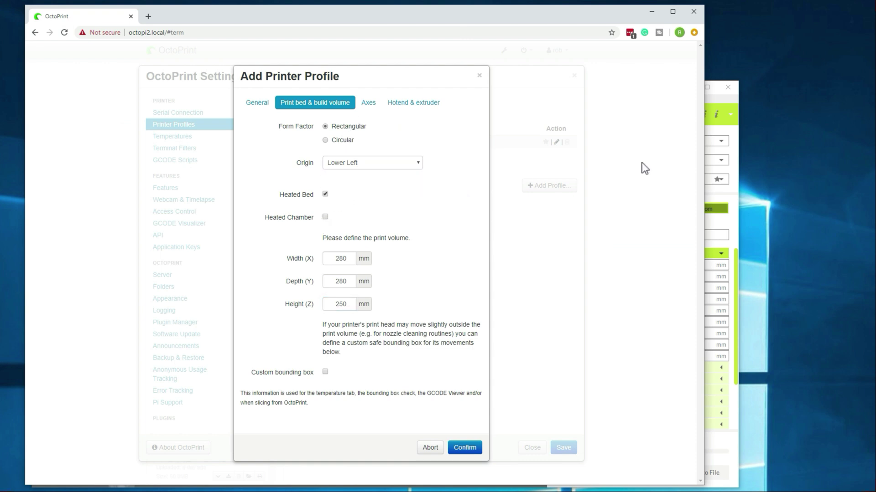
Review the axis feedrates (6000, 6000, 200, 300 mm/min), leaving them at defaults, then view hotend settings
click(369, 104)
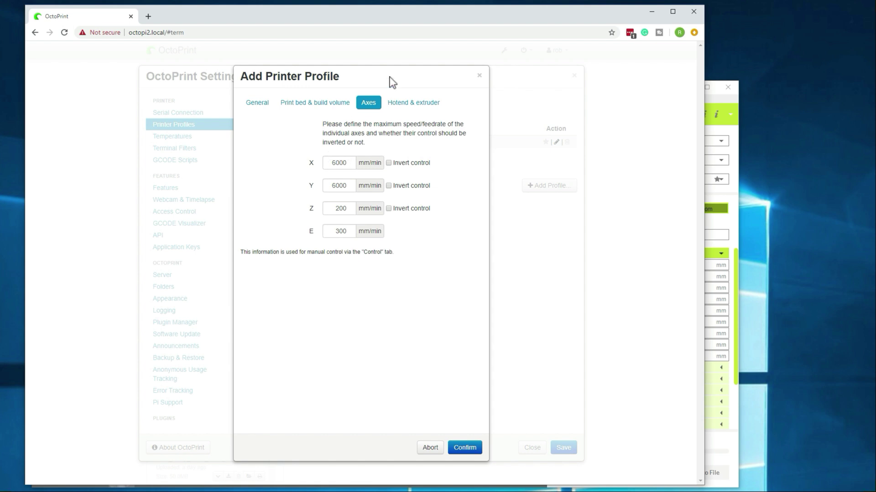
click(394, 105)
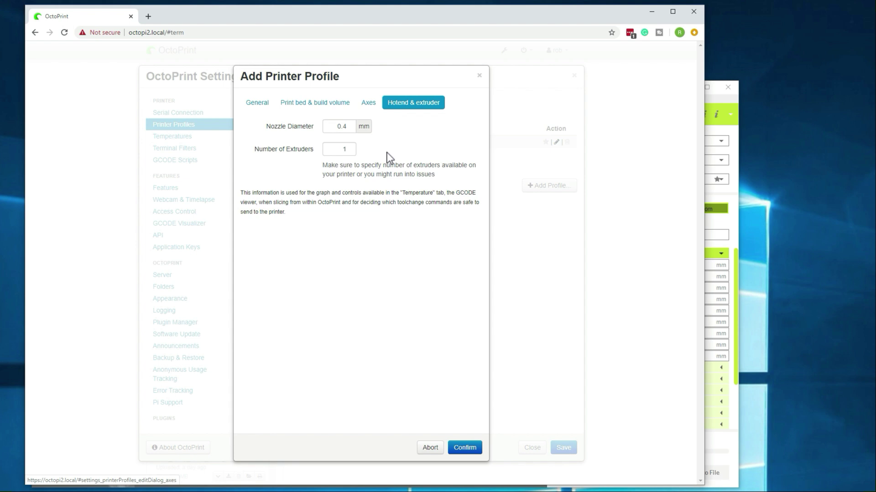
Check the TAZ 6 nozzle size in Cura's Machine Settings
click(734, 228)
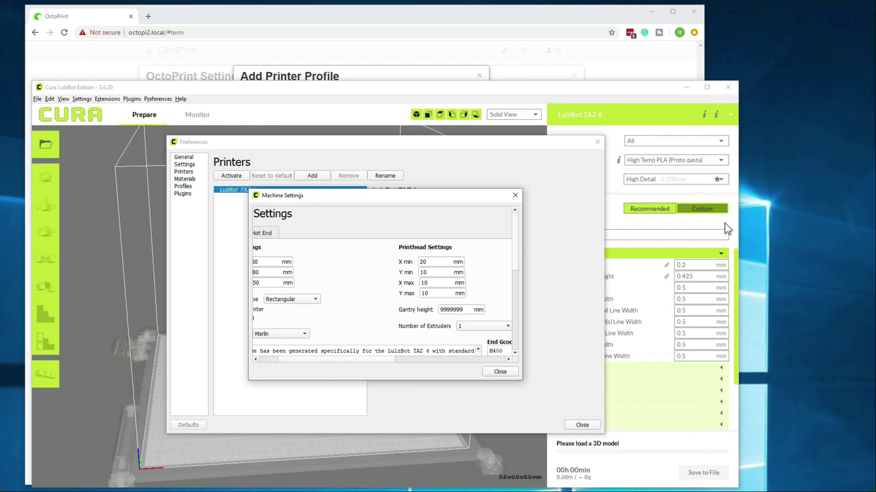
scroll(409, 360, right, 5)
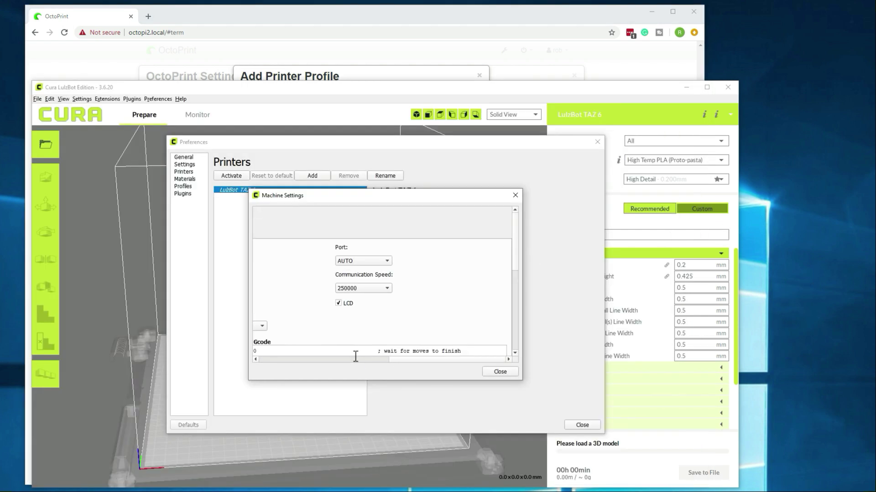
scroll(355, 356, left, 5)
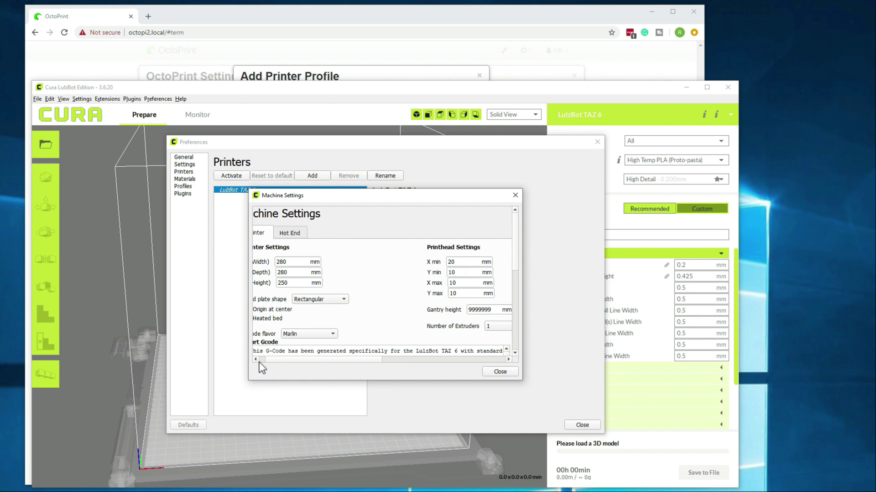
scroll(259, 362, left, 1)
click(299, 236)
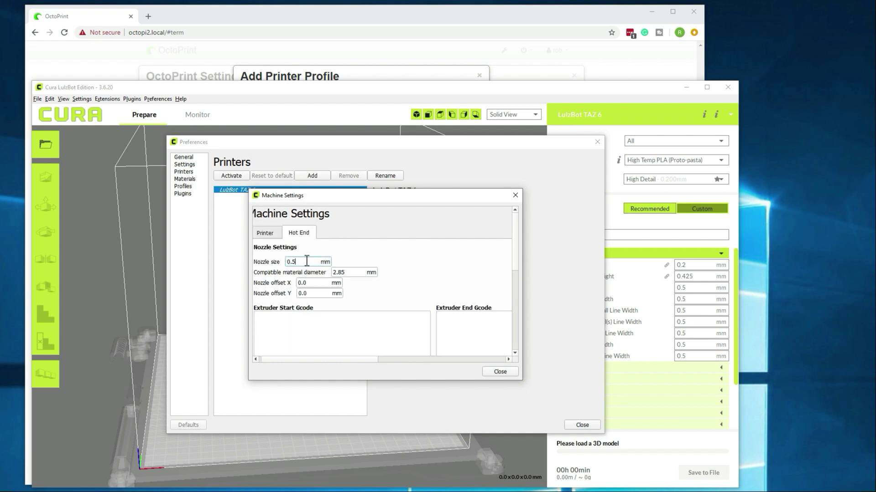
click(256, 359)
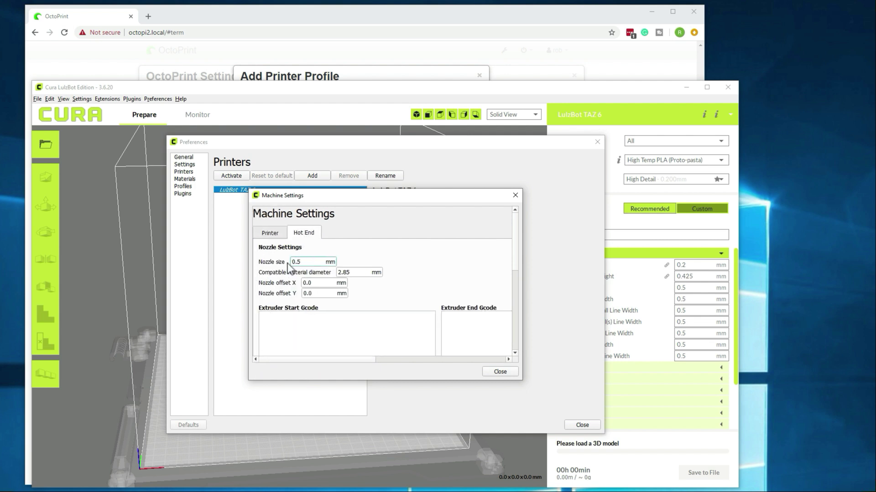
Set the nozzle diameter to 0.5 mm and review the profile's name and identifier
click(432, 75)
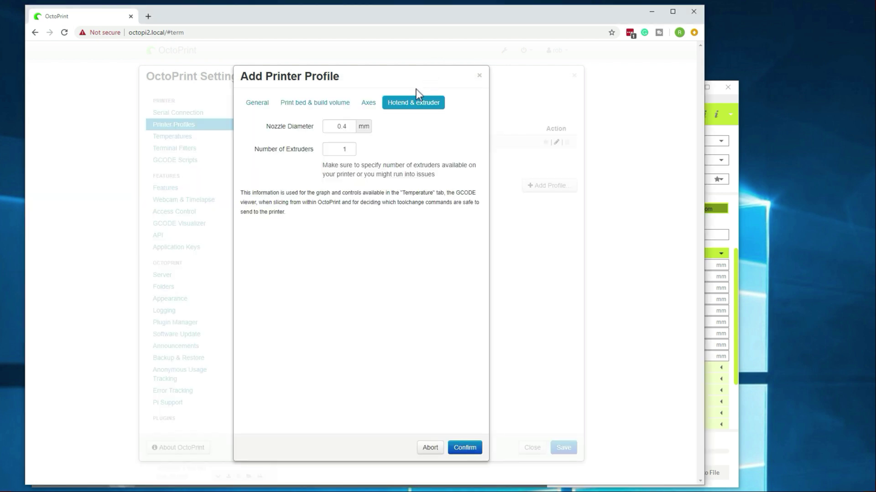
click(350, 128)
double_click(345, 129)
text(4)
click(717, 196)
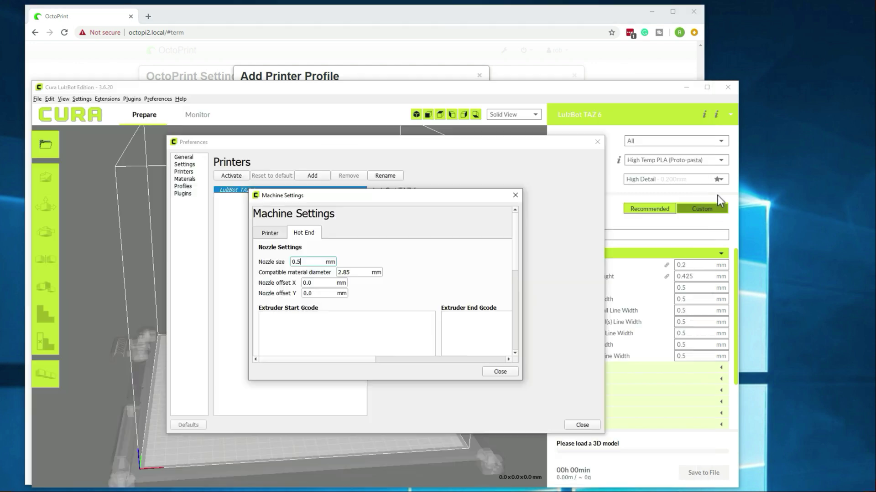
click(417, 76)
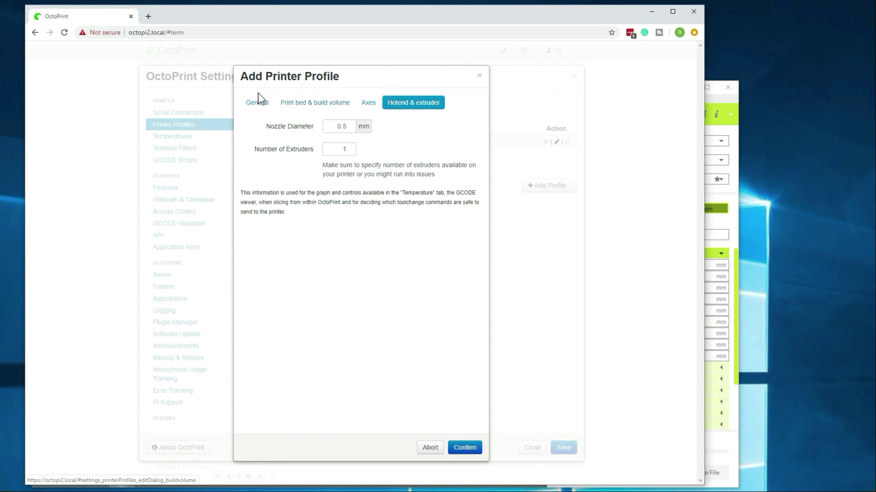
click(252, 106)
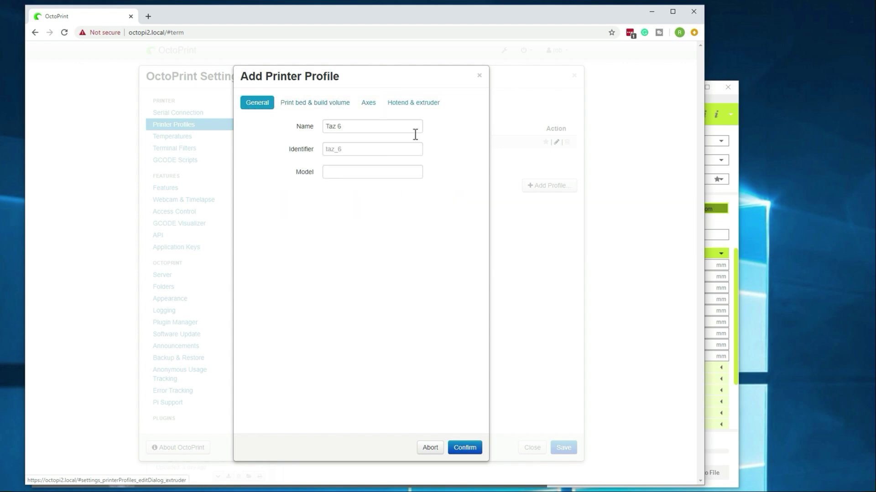
Confirm the Taz 6 profile, save the settings, and disconnect the printer
click(464, 449)
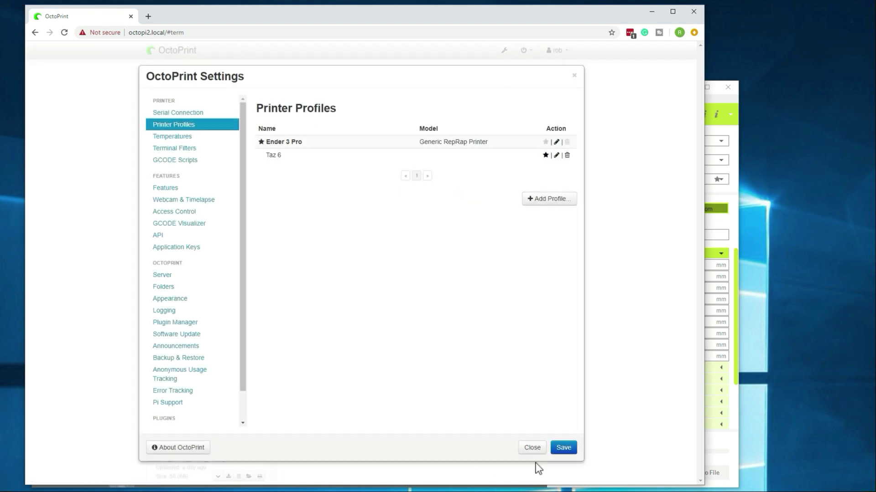
click(568, 452)
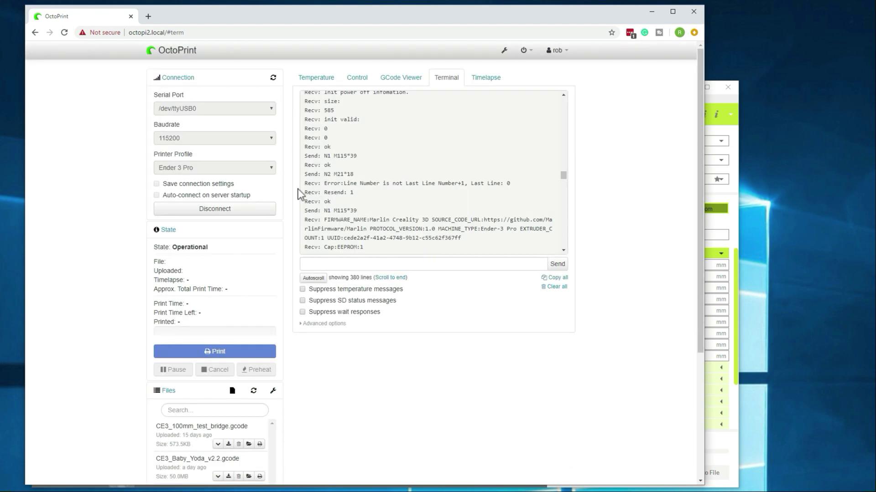
click(230, 212)
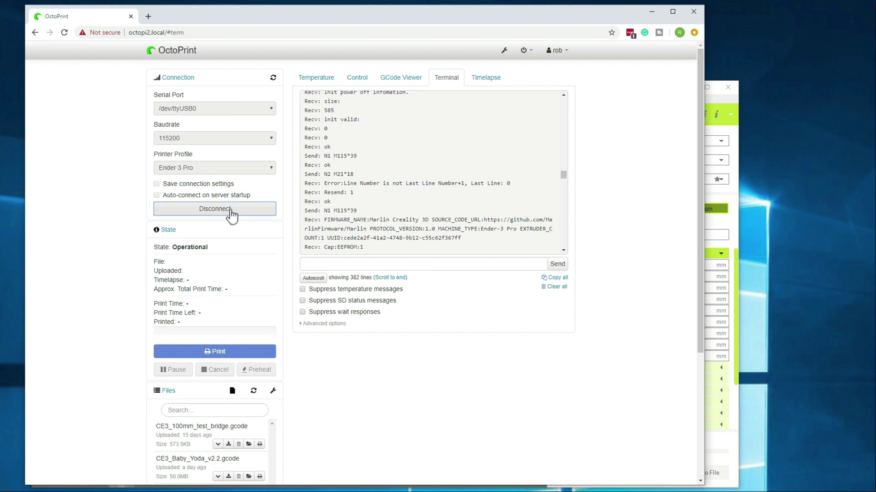
Keep Ender 3 Pro on /dev/ttyUSB0 and switch the baud rate from 115200 to AUTO
click(273, 167)
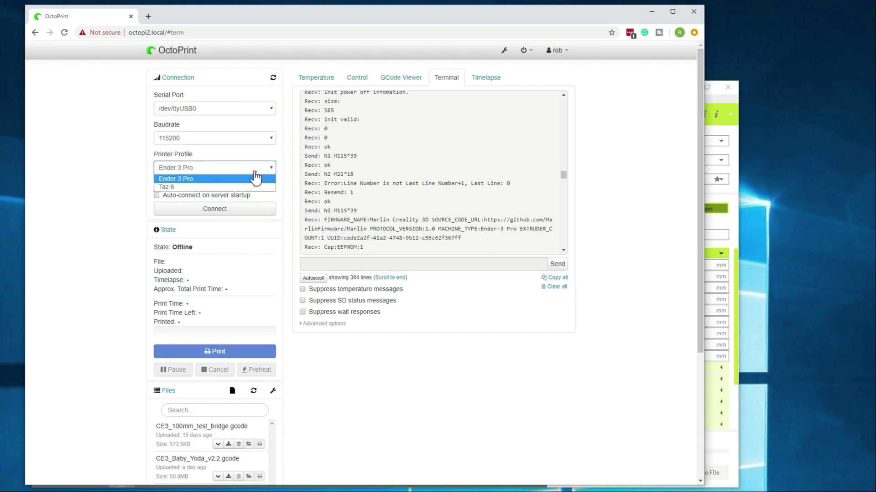
click(177, 181)
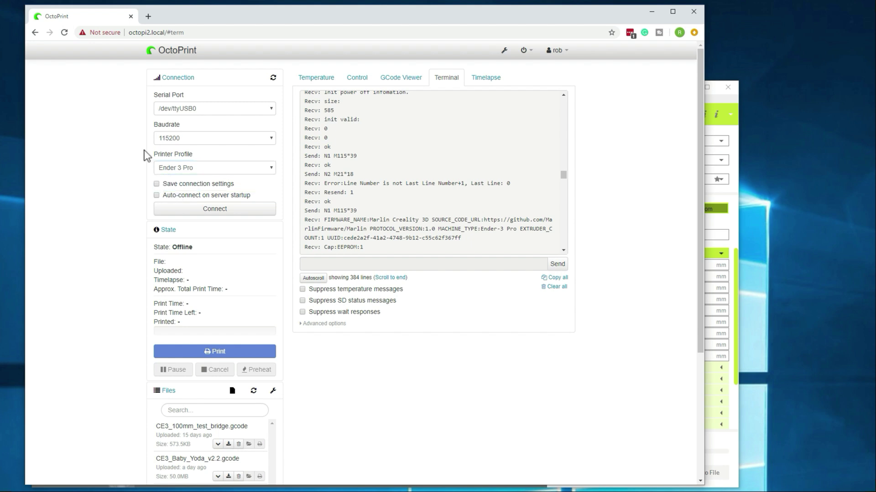
click(179, 110)
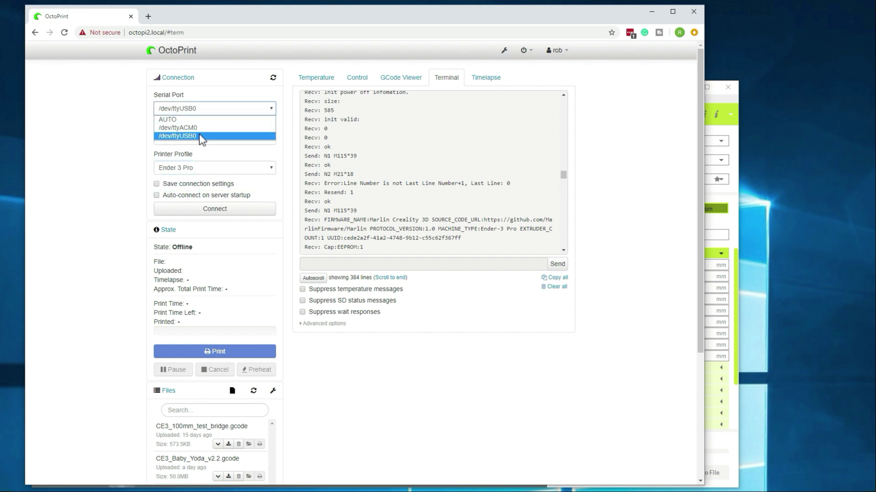
click(115, 155)
click(183, 137)
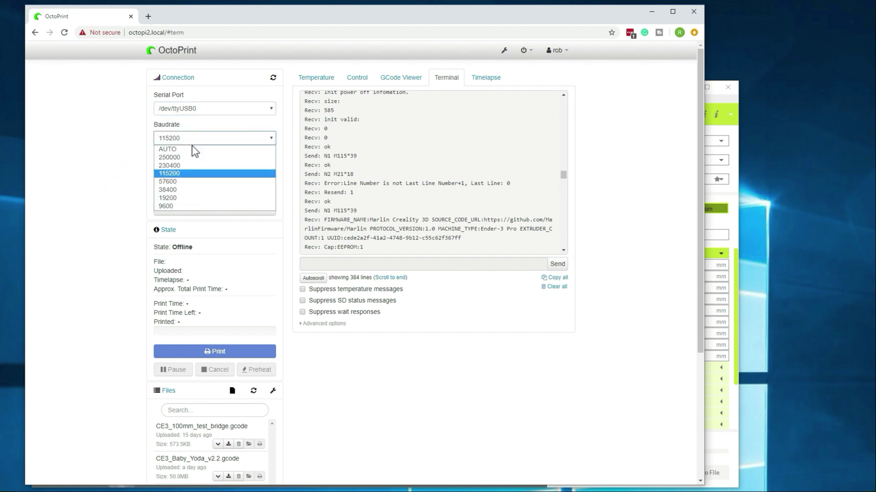
click(168, 150)
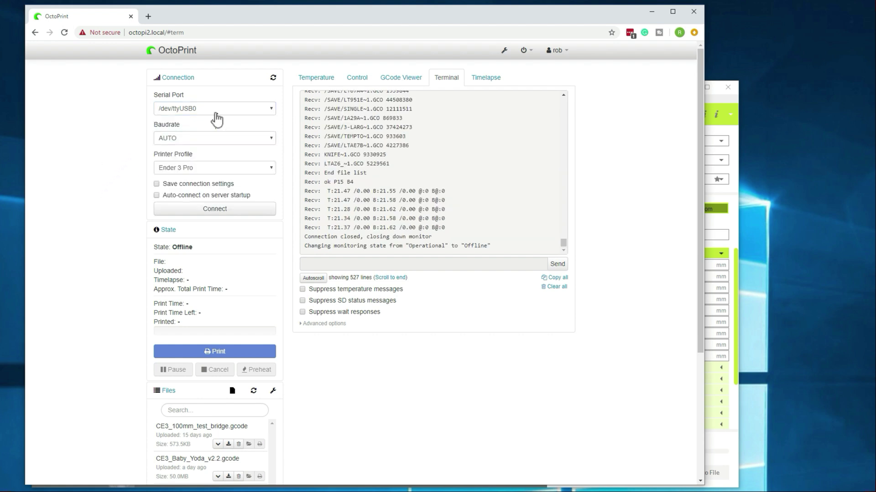
Connect on /dev/ttyACM0 using the Taz 6 printer profile
click(215, 114)
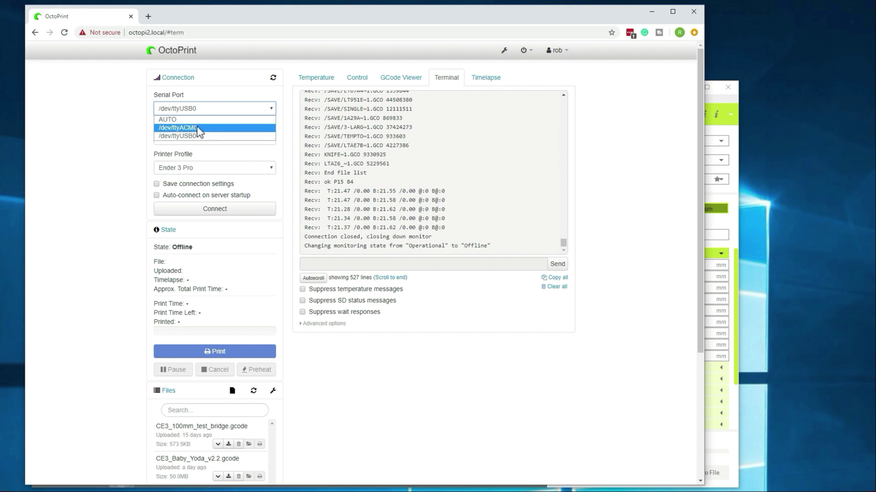
click(199, 128)
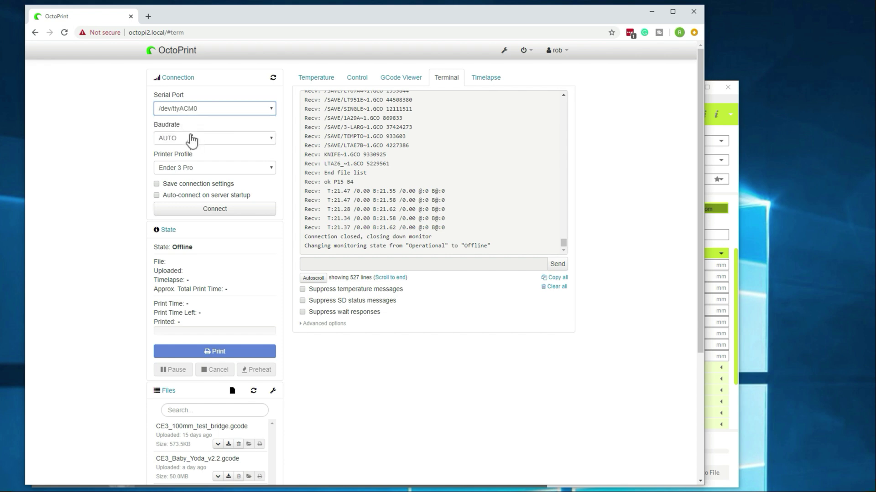
click(187, 174)
click(176, 188)
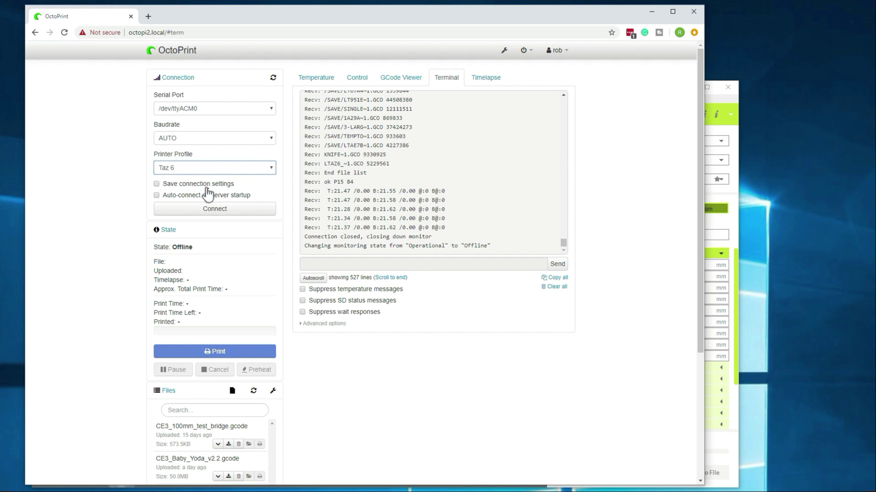
click(210, 212)
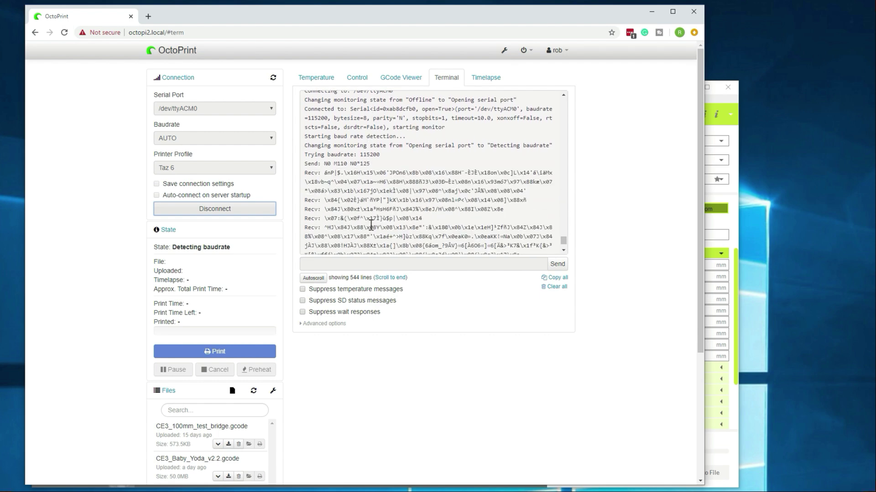
Find and highlight the LulzBot TAZ 6 machine type in the terminal log
scroll(385, 219, down, 2)
scroll(576, 224, up, 3)
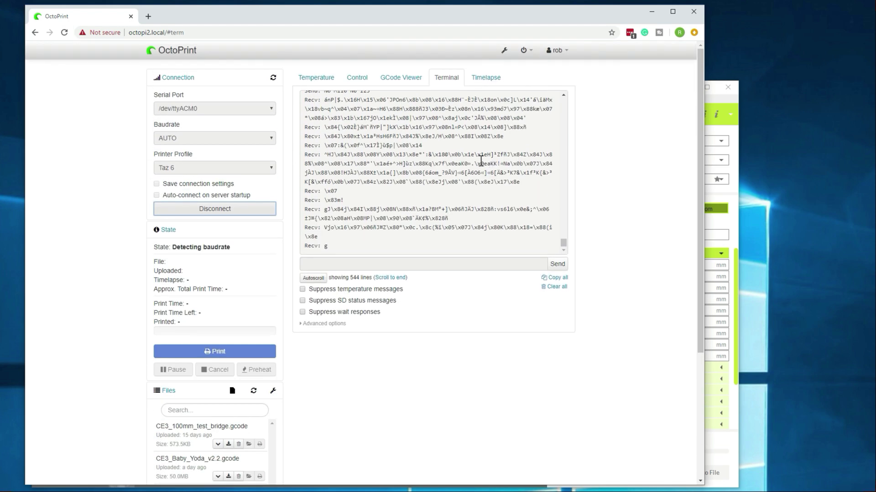
scroll(512, 153, down, 3)
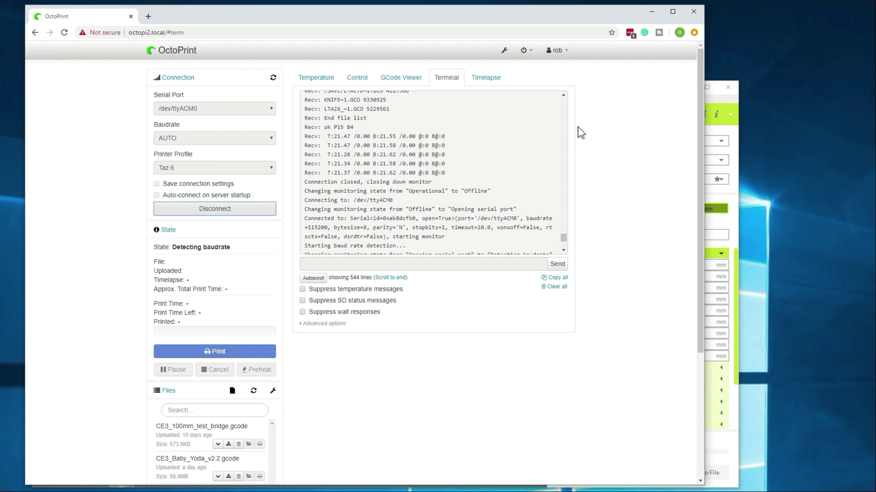
drag(564, 238, 565, 244)
scroll(428, 207, down, 1)
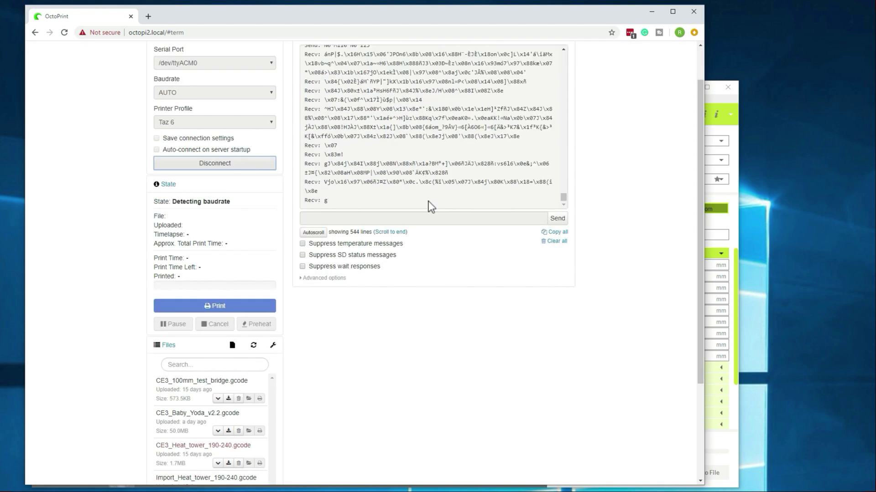
scroll(428, 201, up, 2)
scroll(645, 139, up, 1)
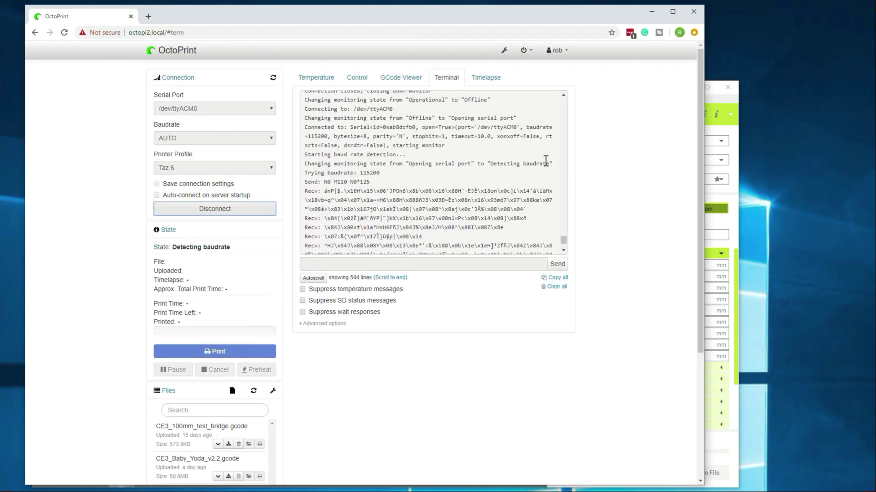
scroll(545, 162, down, 1)
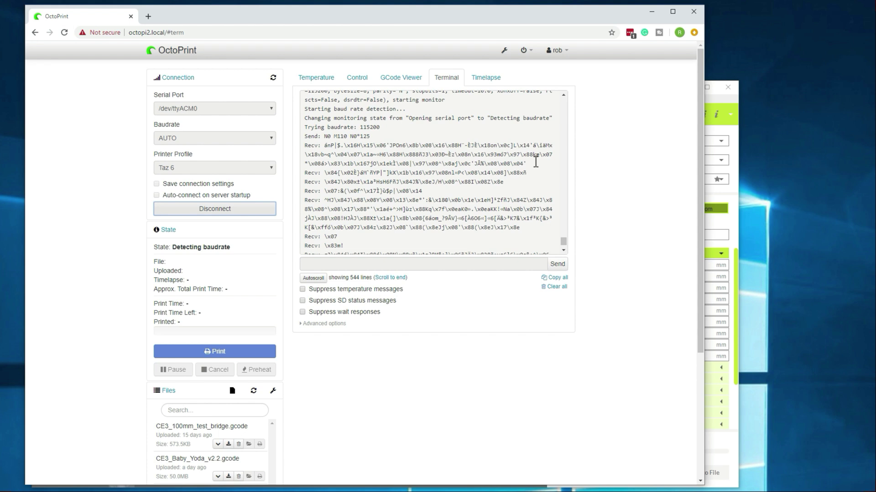
scroll(513, 152, down, 1)
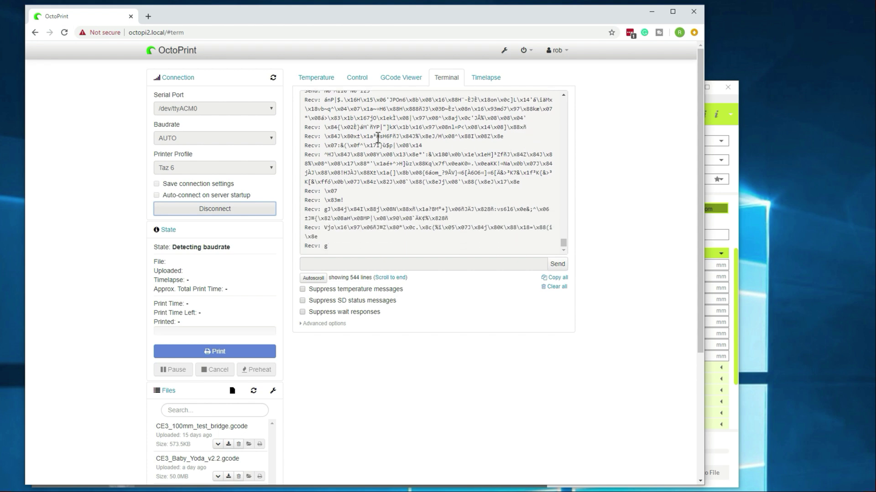
scroll(388, 244, down, 2)
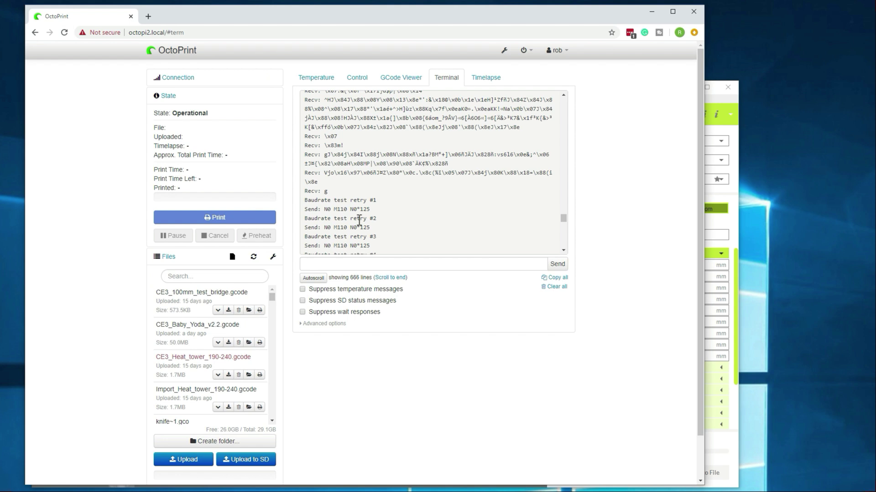
scroll(363, 224, down, 3)
scroll(343, 209, down, 3)
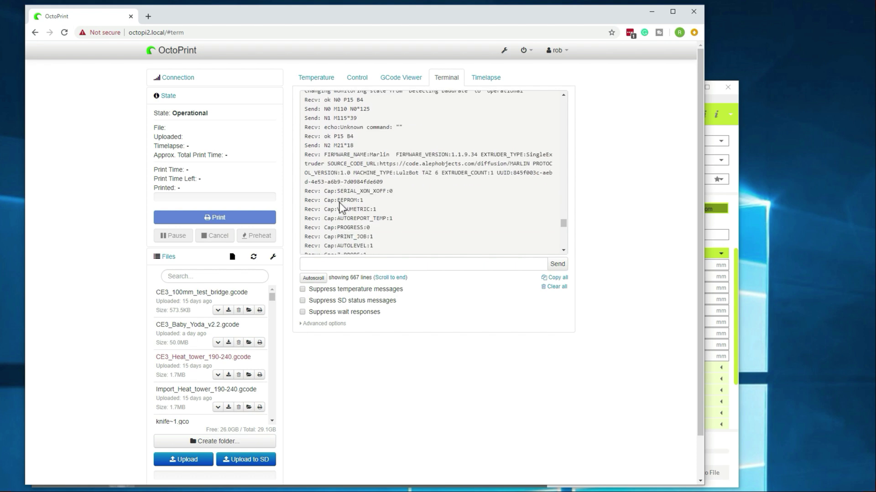
drag(379, 172, 461, 173)
Highlight the FIRMWARE_NAME log line, then disconnect from the Taz 6 printer
click(459, 173)
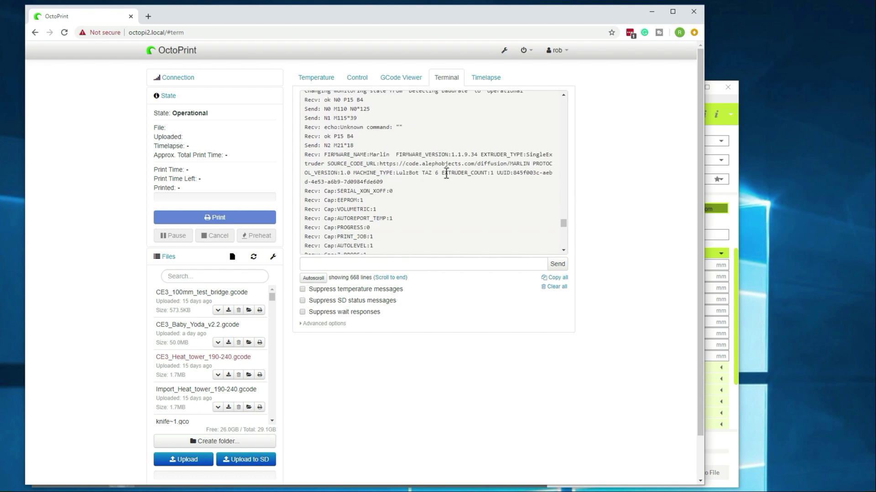
triple_click(421, 172)
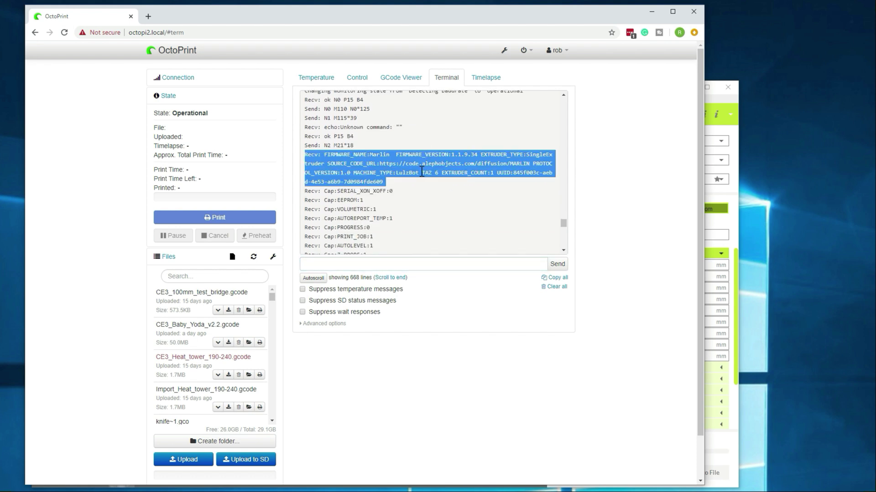
click(197, 78)
click(209, 209)
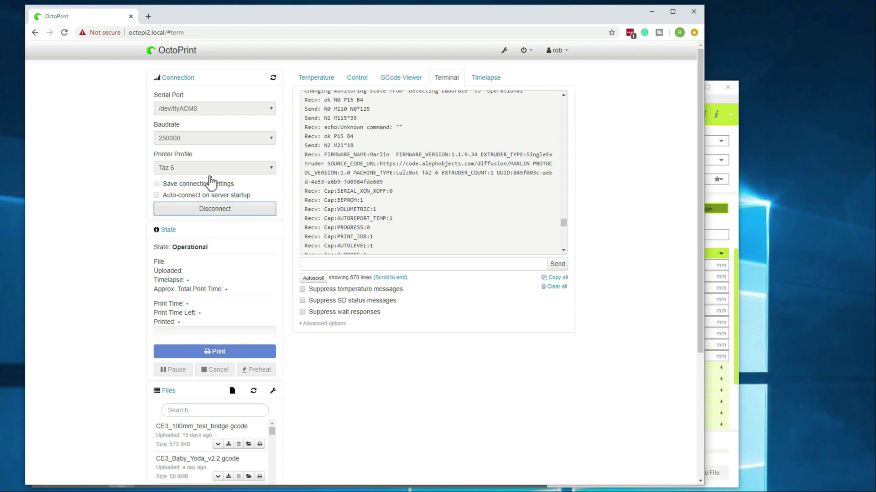
Connect to the Ender 3 Pro profile on /dev/ttyUSB0 with AUTO baud rate
click(213, 108)
click(196, 131)
click(208, 138)
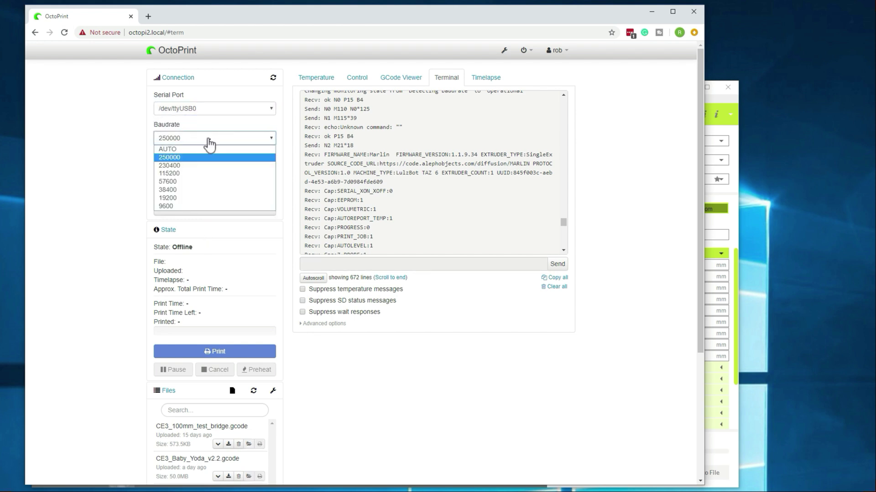
click(205, 149)
click(198, 169)
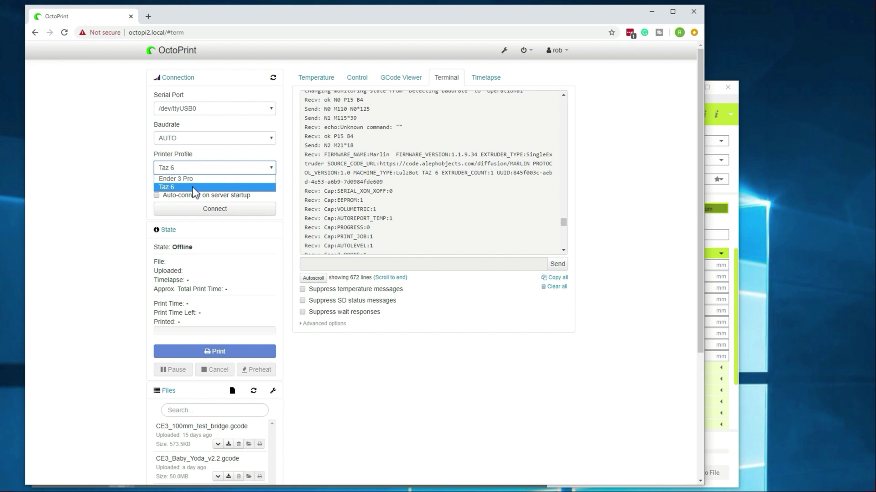
click(187, 179)
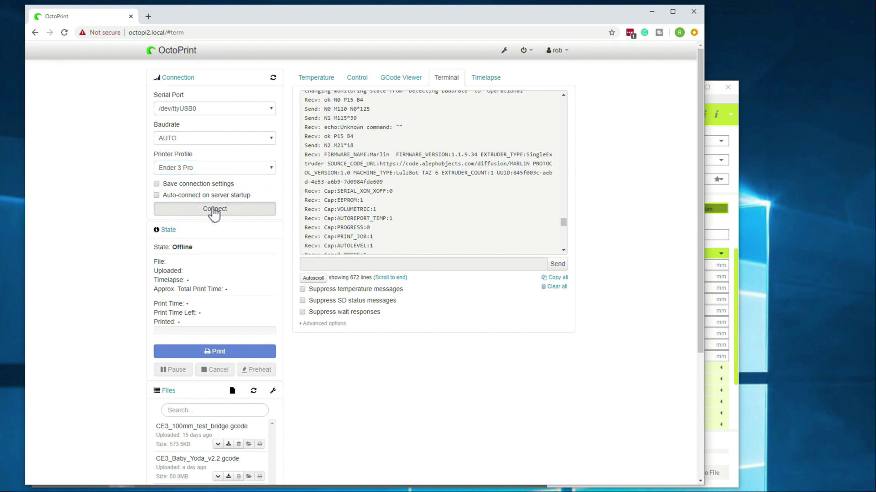
click(215, 210)
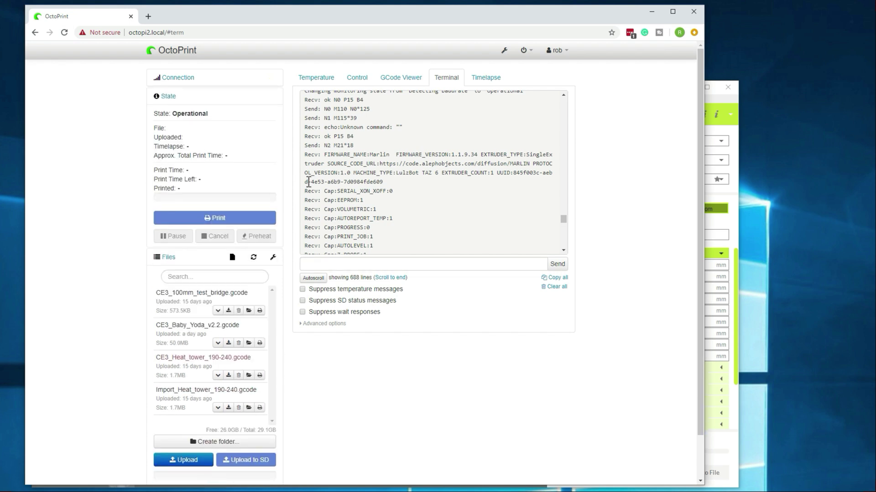
scroll(492, 176, down, 10)
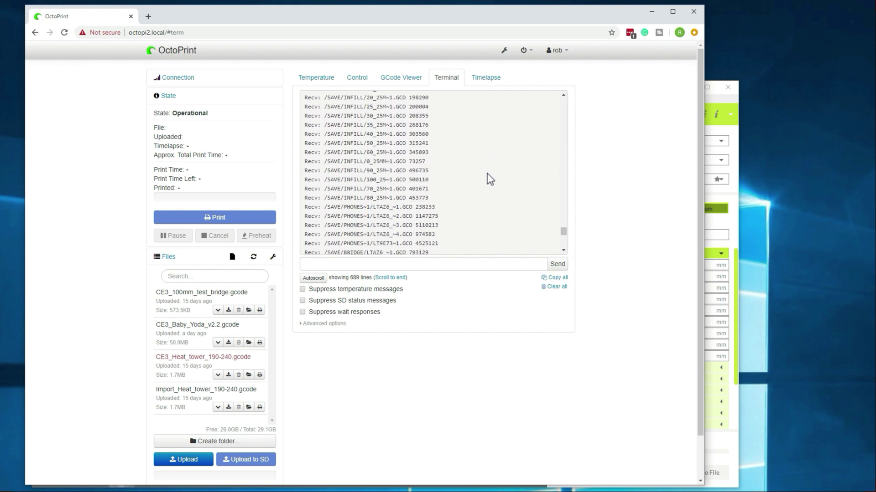
scroll(487, 174, down, 5)
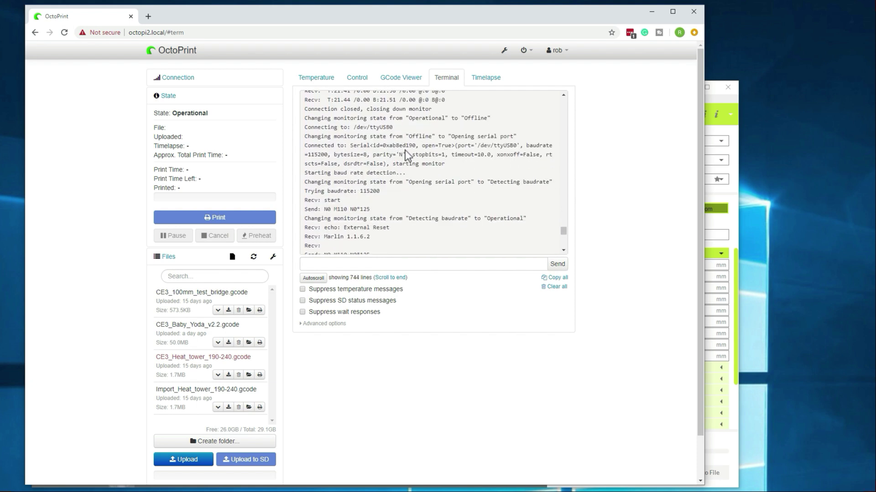
scroll(405, 149, down, 10)
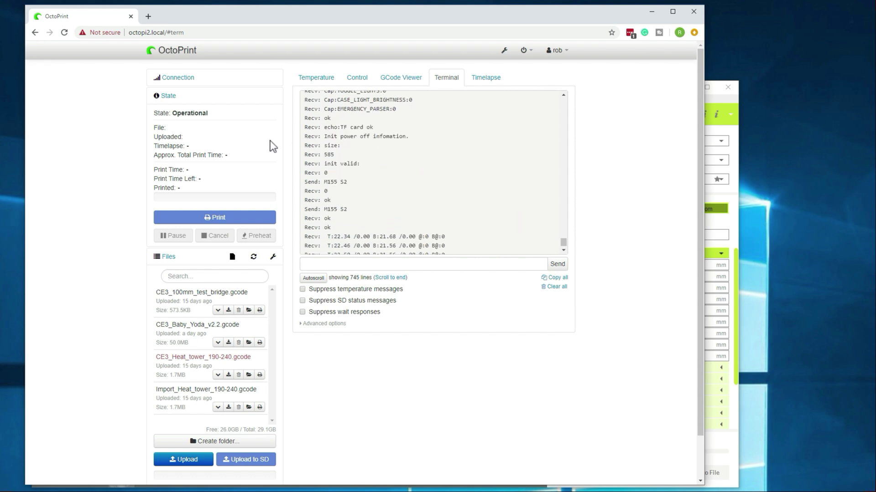
Review the connection settings, then show the Control tab with the Ender 3 Pro's live webcam view
click(186, 78)
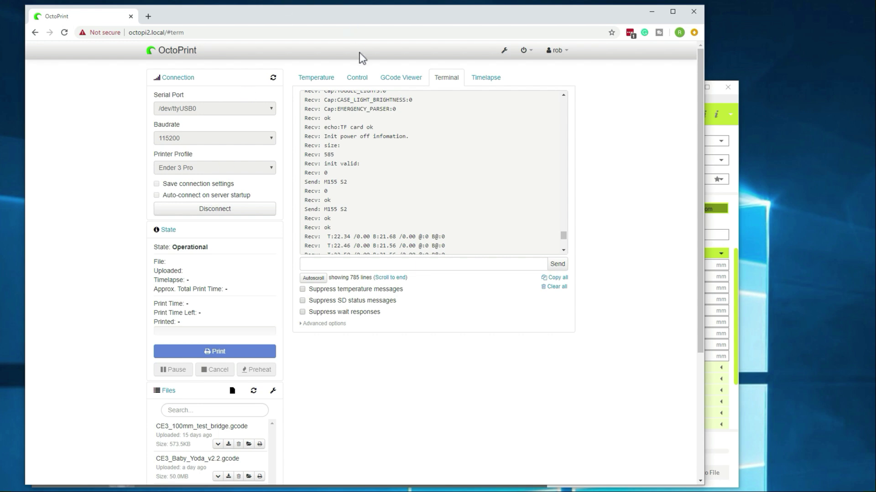
click(358, 85)
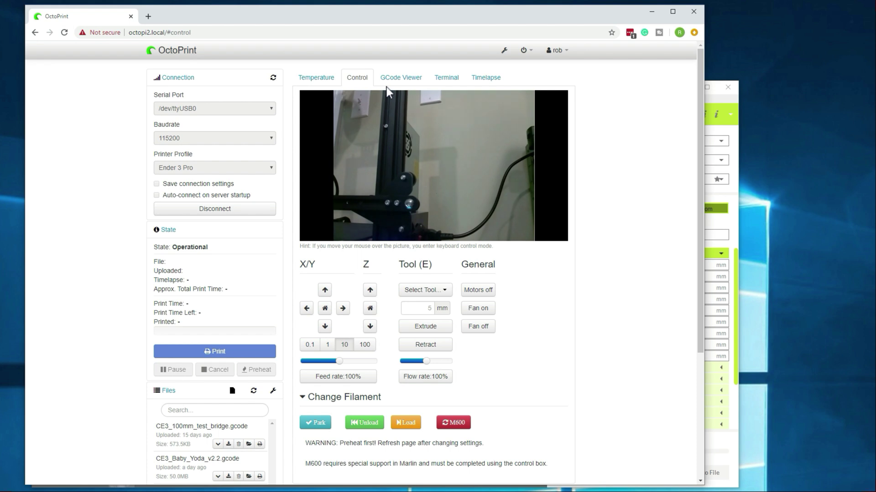
Replace '/#control' in the address with ':5000' after octopi2.local
mouse_move(363, 107)
drag(214, 34, 167, 33)
key(BackSpace)
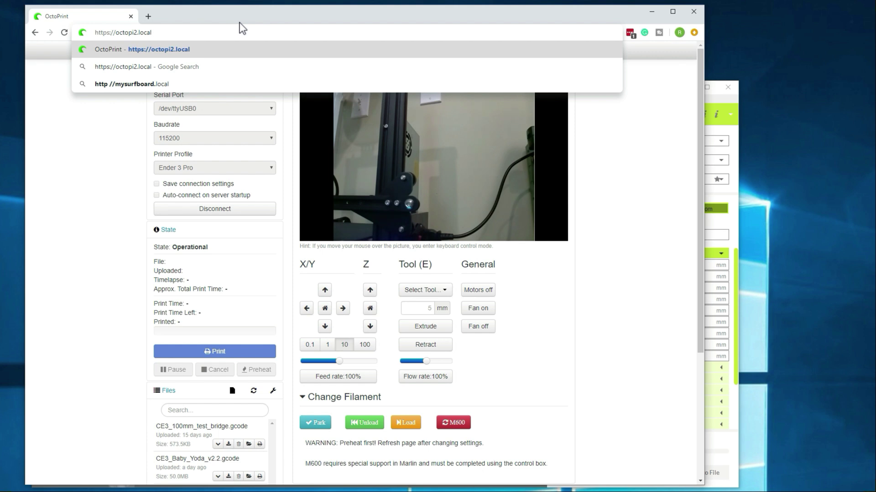
text(:)
text(5000)
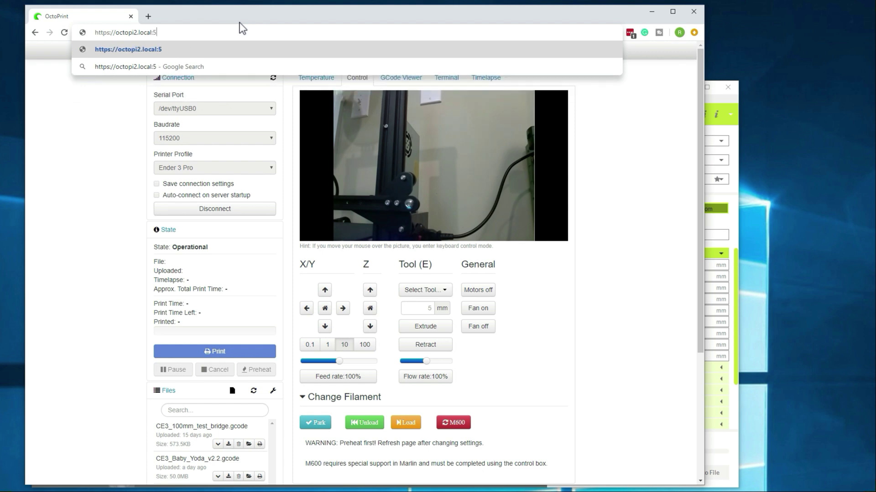